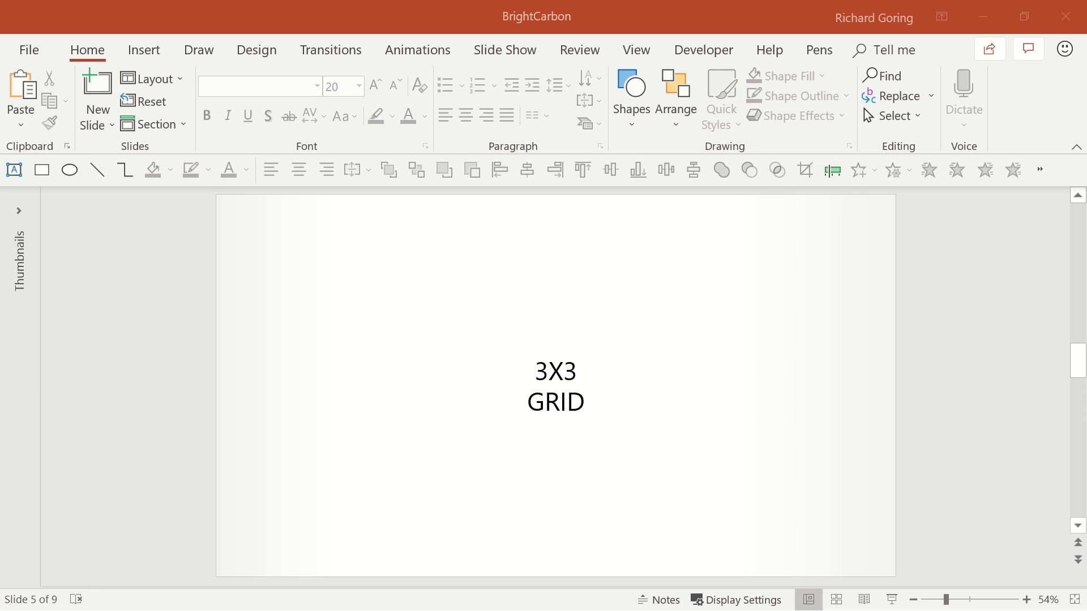
# Turn on the centred vertical and horizontal guides on slide 5 from the Grid and Guides menu
pyautogui.rightClick(313, 374)
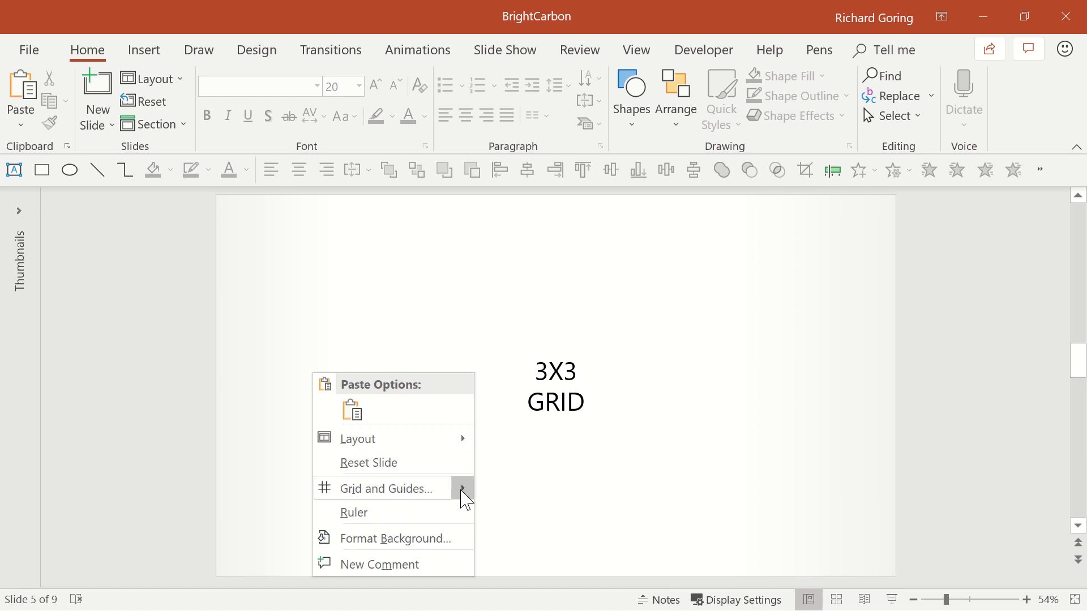
pyautogui.moveTo(463, 491)
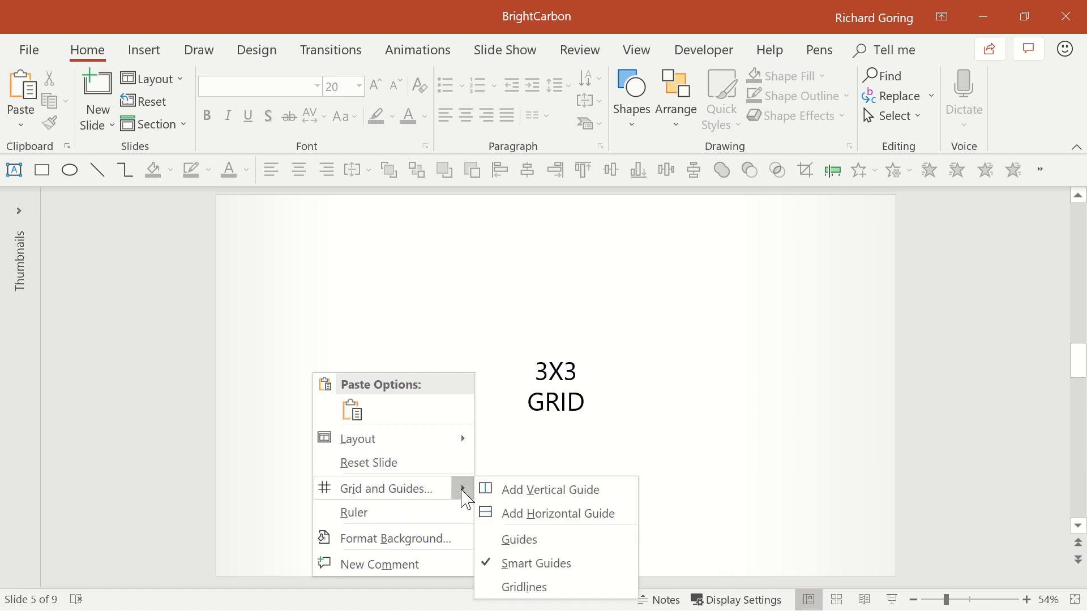
pyautogui.click(538, 539)
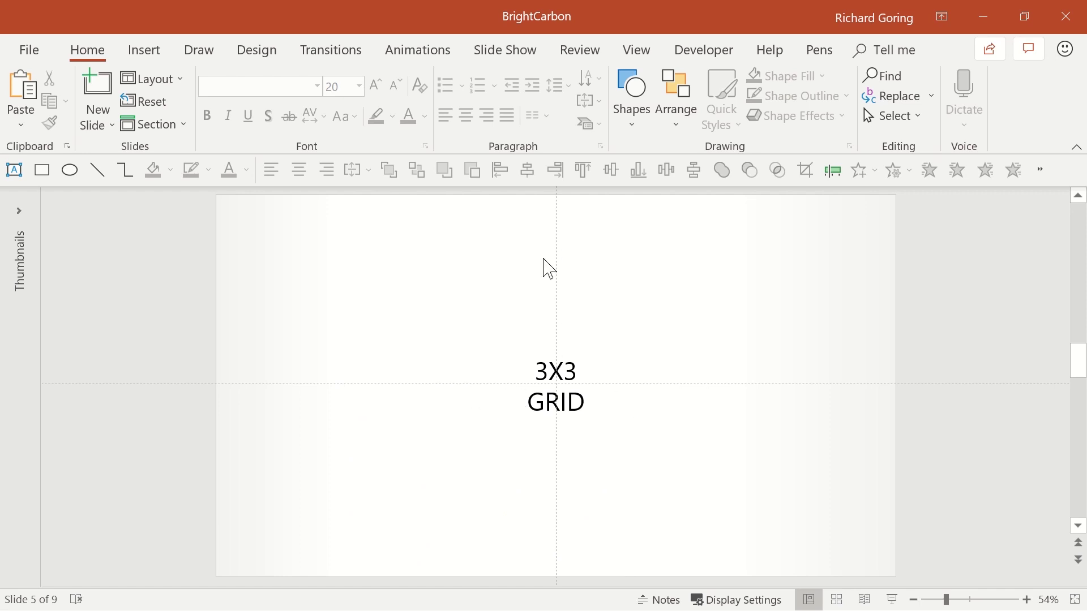
# Draw and undo a test rectangle, move the vertical guide 2.33 left, and Ctrl-copy a second guide to the right
pyautogui.click(42, 170)
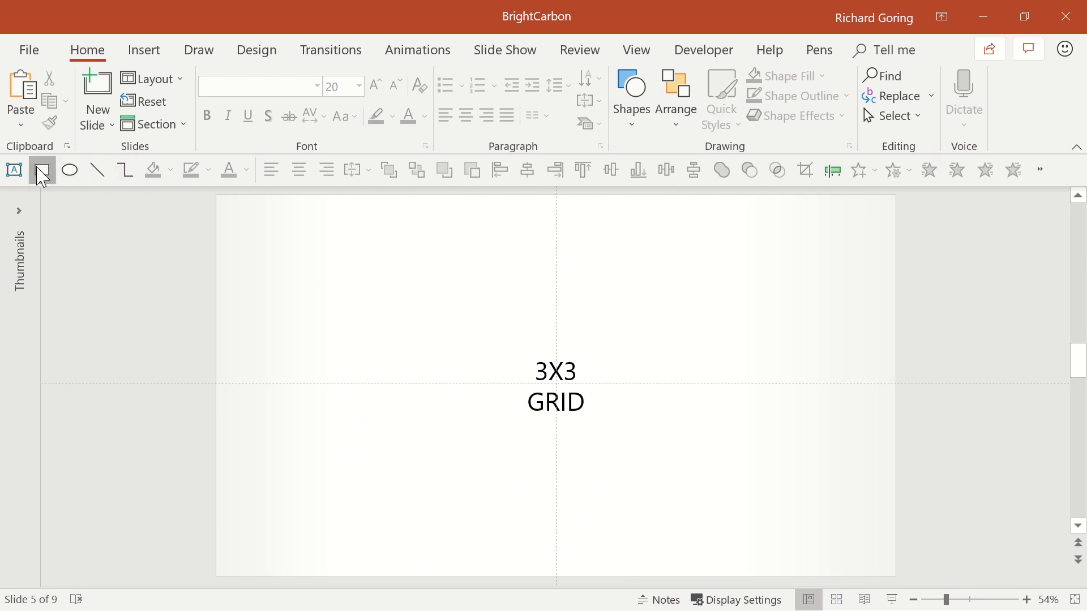
pyautogui.moveTo(472, 229); pyautogui.dragTo(558, 305)
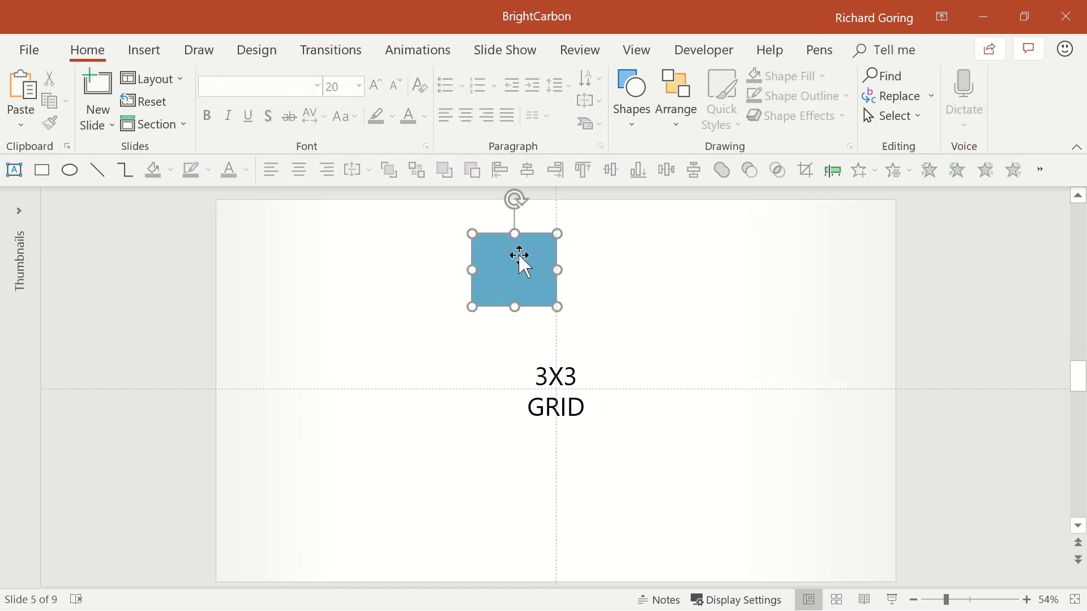
pyautogui.hotkey('ctrl', 'z')
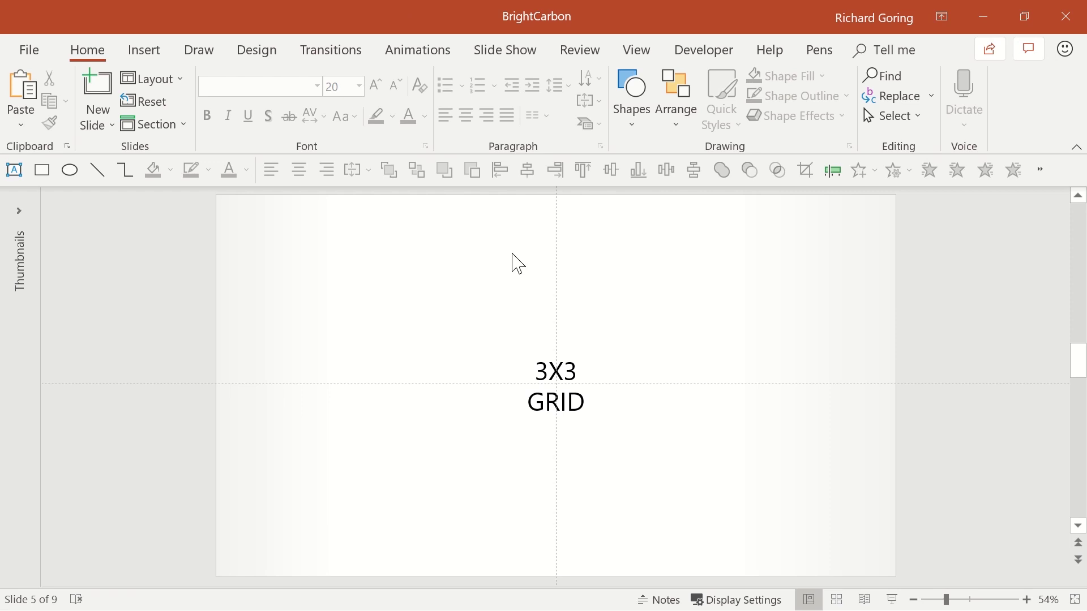
pyautogui.moveTo(558, 226); pyautogui.dragTo(729, 236)
pyautogui.press('ctrl')
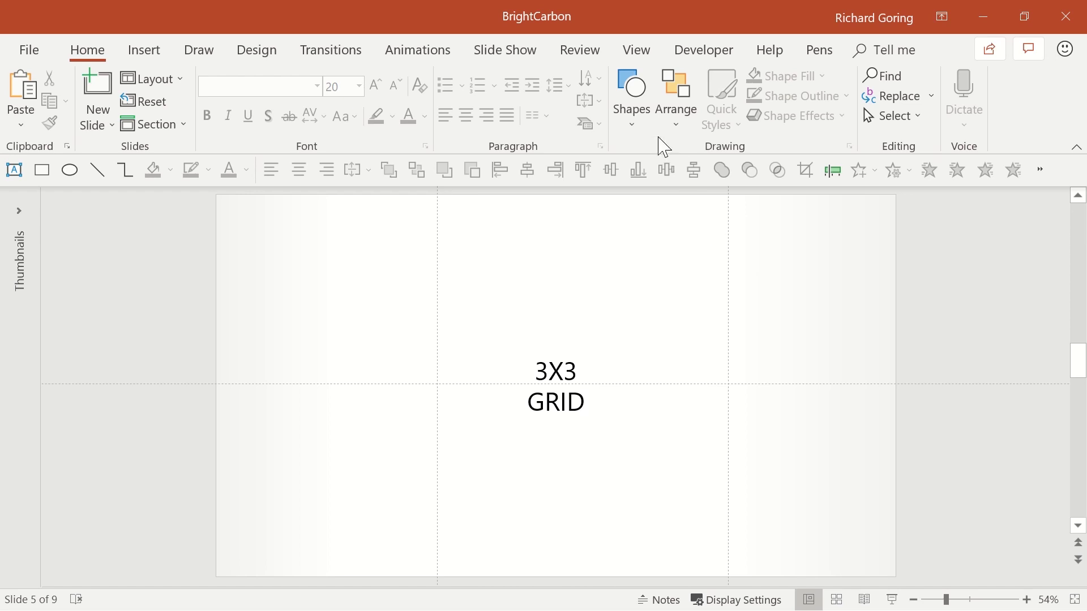
# Draw a vertical line at the slide's left edge and duplicate it across the slide
pyautogui.click(638, 123)
pyautogui.click(642, 164)
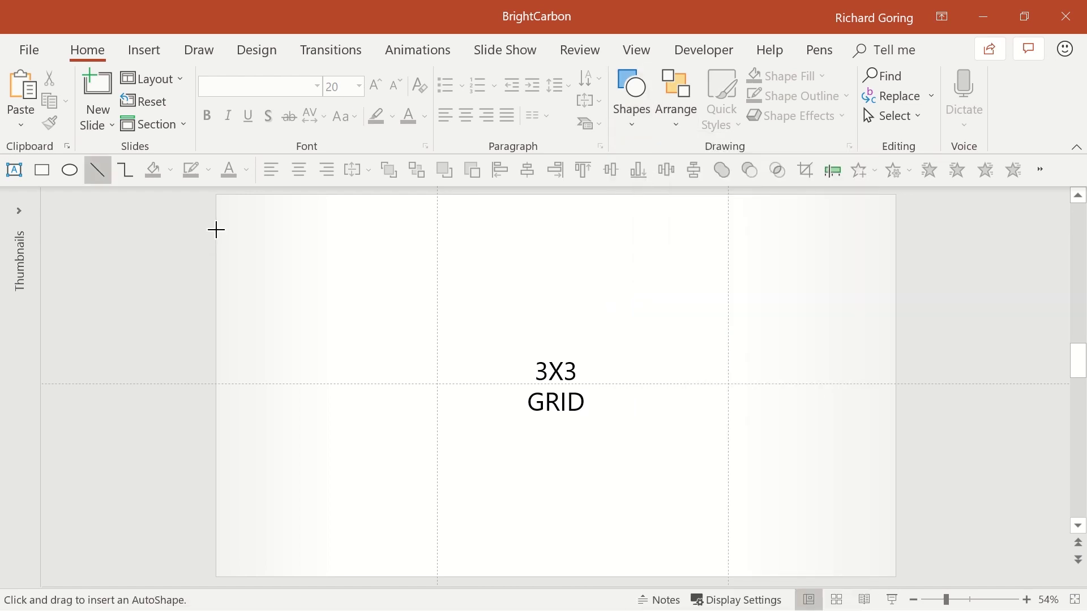
pyautogui.moveTo(216, 224); pyautogui.dragTo(217, 498)
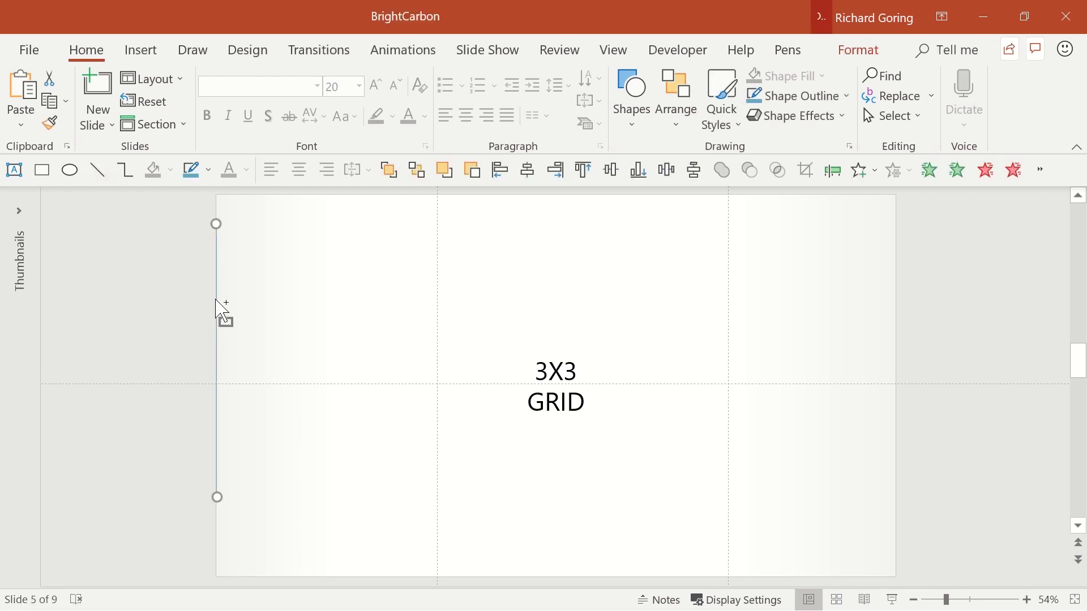
pyautogui.moveTo(221, 313)
pyautogui.mouseDown()
pyautogui.moveTo(655, 316)
pyautogui.moveTo(894, 297)
pyautogui.mouseUp()
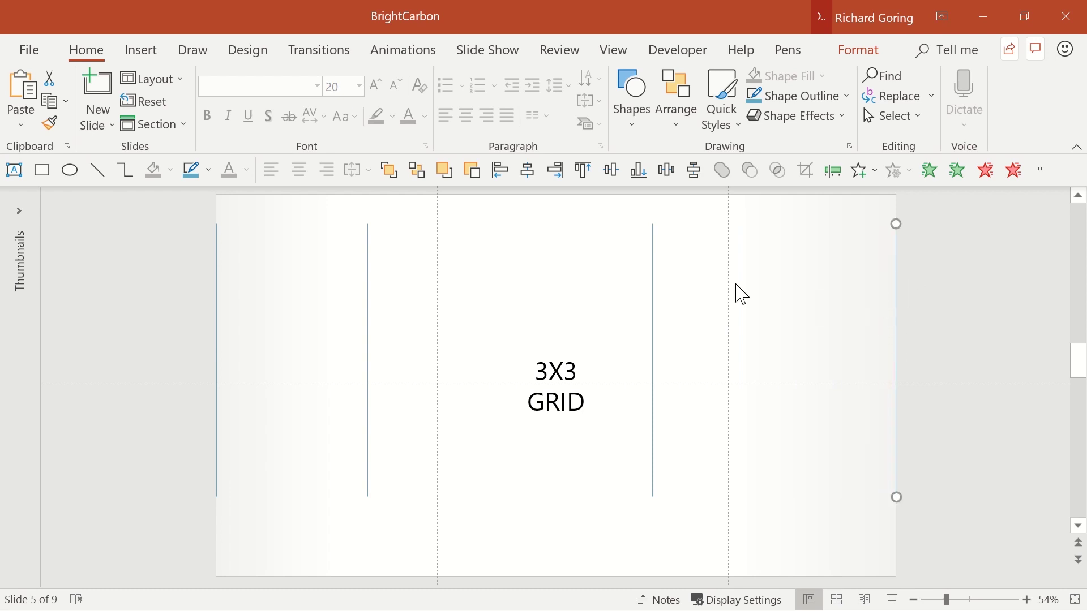
# Select all four vertical lines and distribute them horizontally into three equal columns
pyautogui.keyDown('shift'); pyautogui.click(654, 250); pyautogui.keyUp('shift')
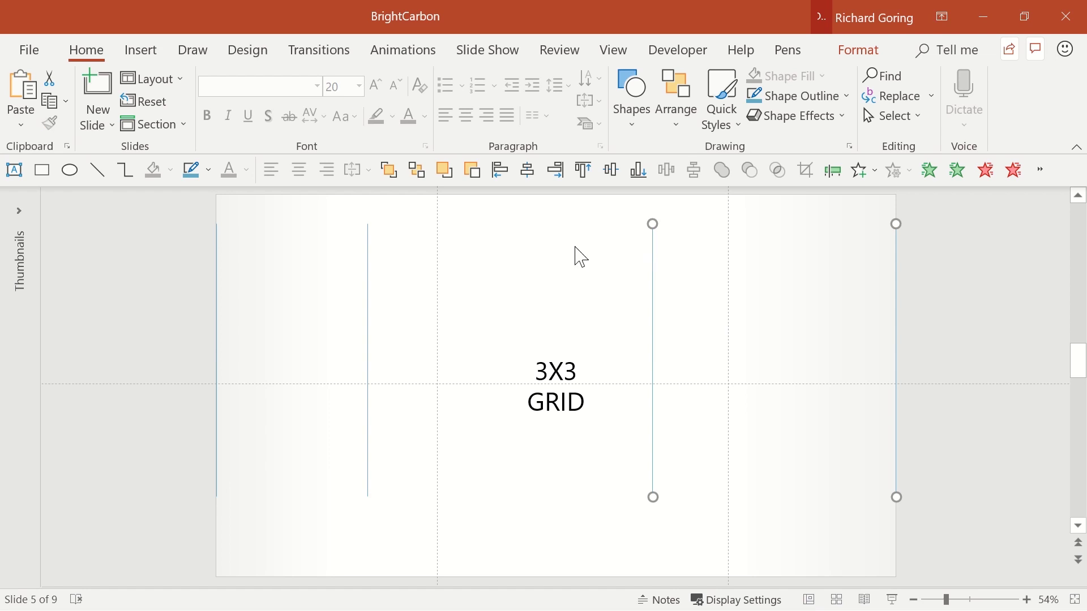
pyautogui.keyDown('shift'); pyautogui.click(370, 250); pyautogui.keyUp('shift')
pyautogui.keyDown('shift'); pyautogui.click(217, 248); pyautogui.keyUp('shift')
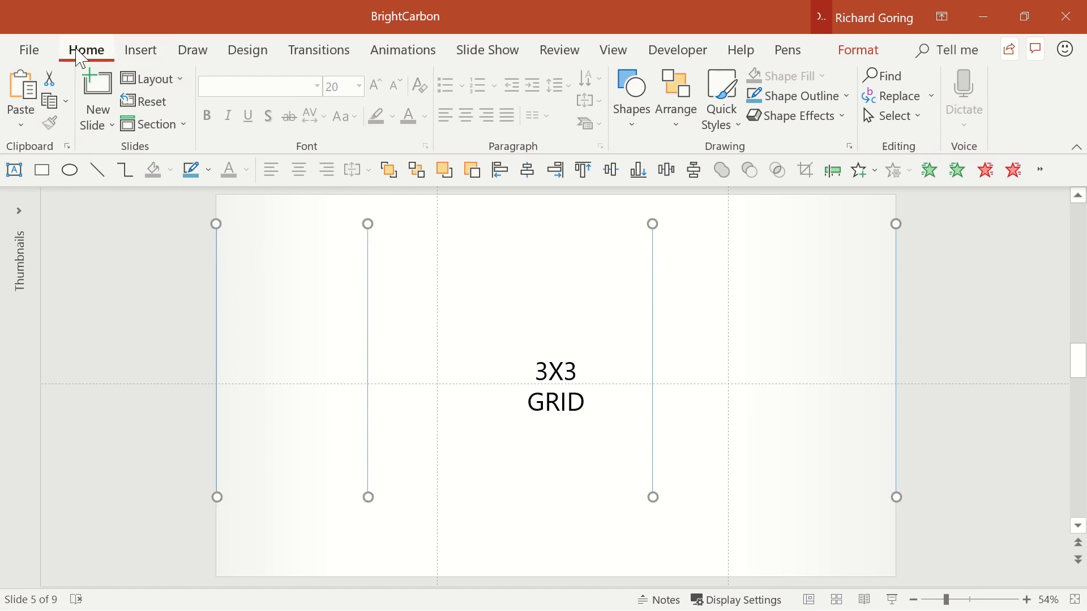
pyautogui.click(675, 116)
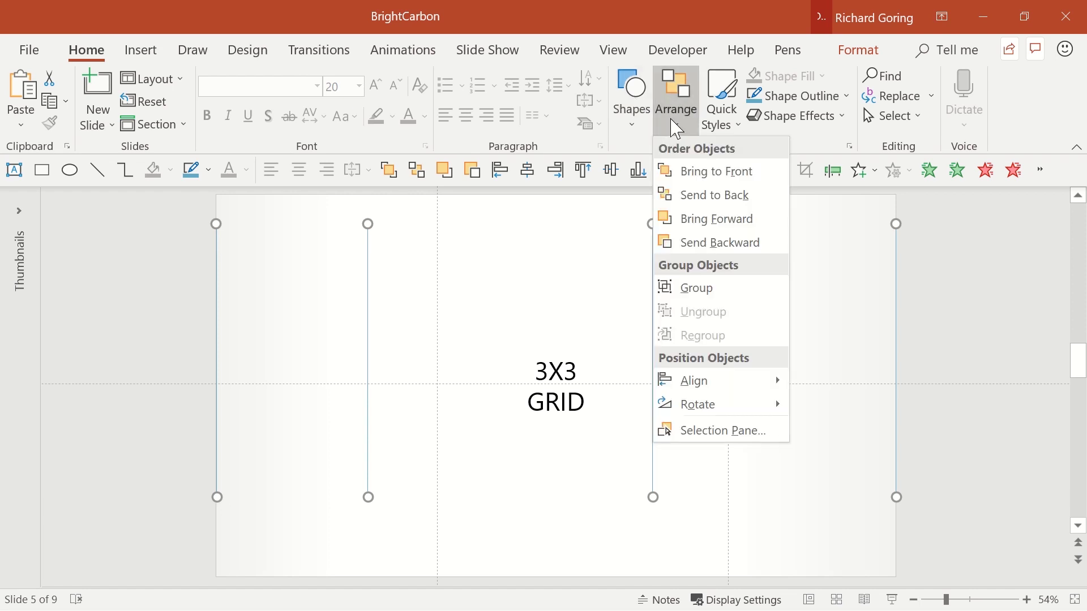
pyautogui.moveTo(772, 381)
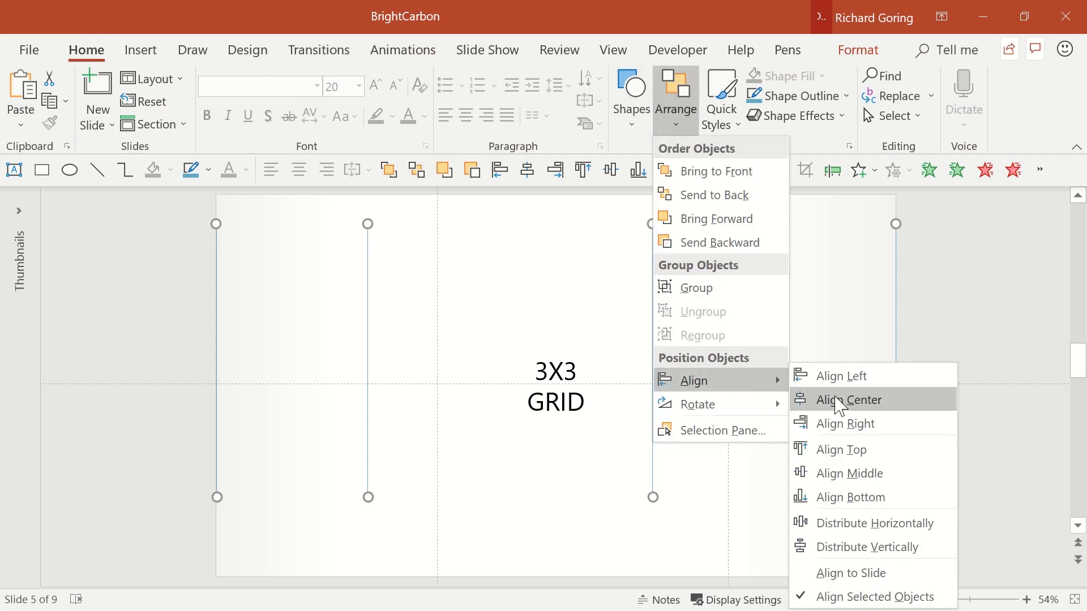
pyautogui.click(878, 528)
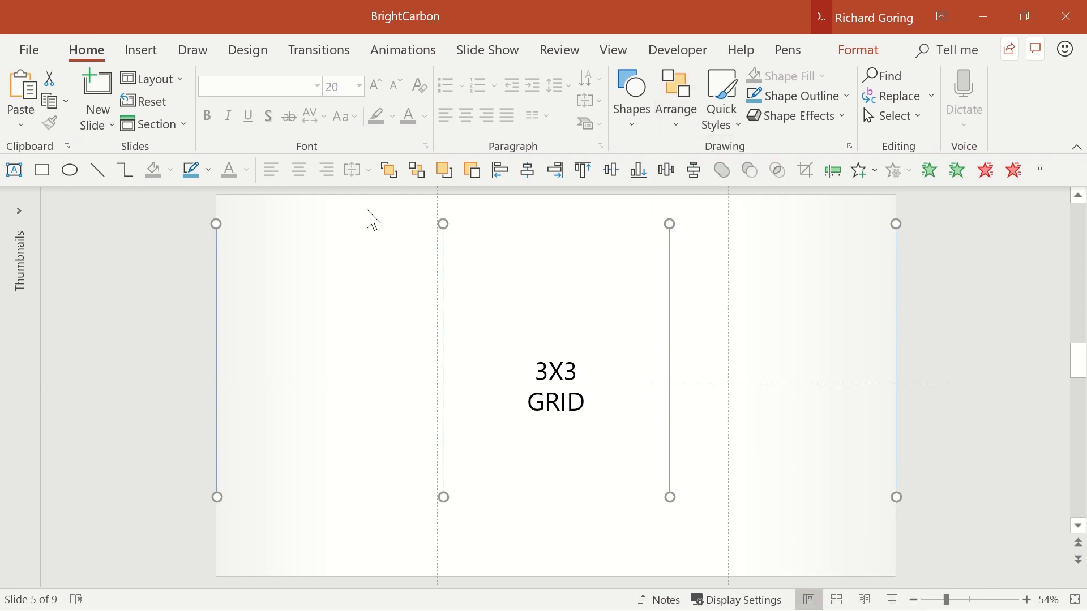
# Snap both vertical guides onto the two inner column lines, each 2.26 from centre
pyautogui.click(422, 211)
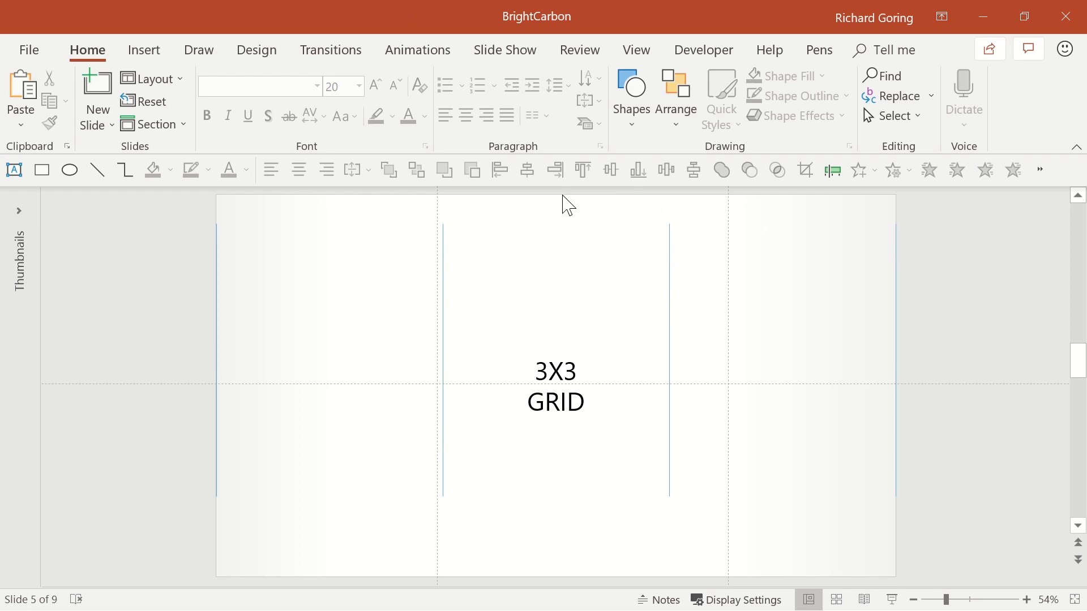
pyautogui.moveTo(437, 199); pyautogui.dragTo(444, 199)
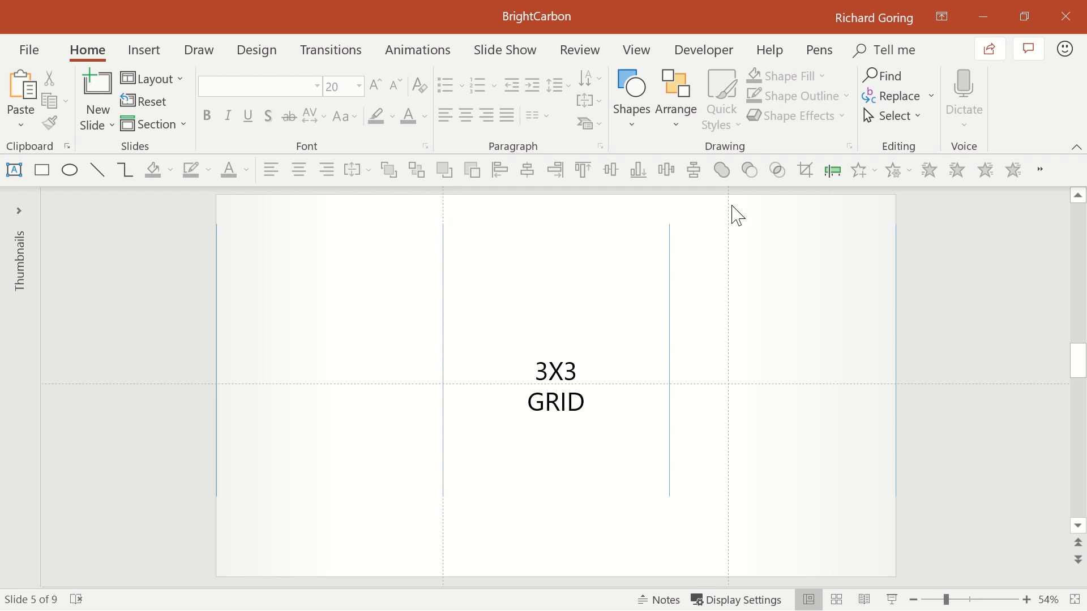
pyautogui.moveTo(729, 200); pyautogui.dragTo(670, 200)
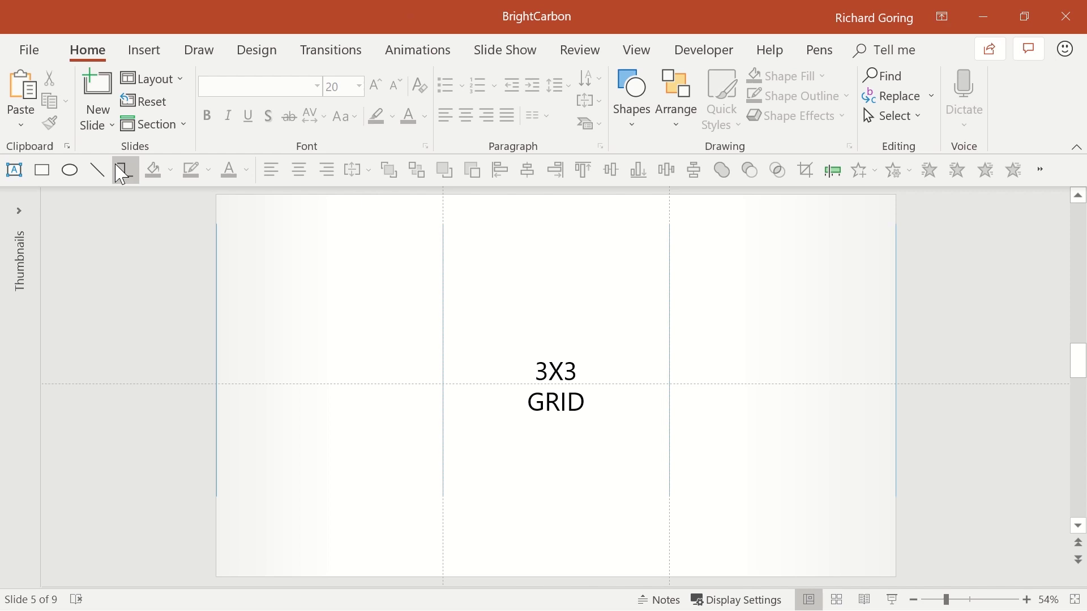
# Draw a horizontal line at the top, copy it down, and distribute the four lines vertically
pyautogui.click(98, 170)
pyautogui.moveTo(349, 197); pyautogui.dragTo(736, 197)
pyautogui.moveTo(634, 197); pyautogui.dragTo(636, 451)
pyautogui.moveTo(635, 451); pyautogui.dragTo(638, 576)
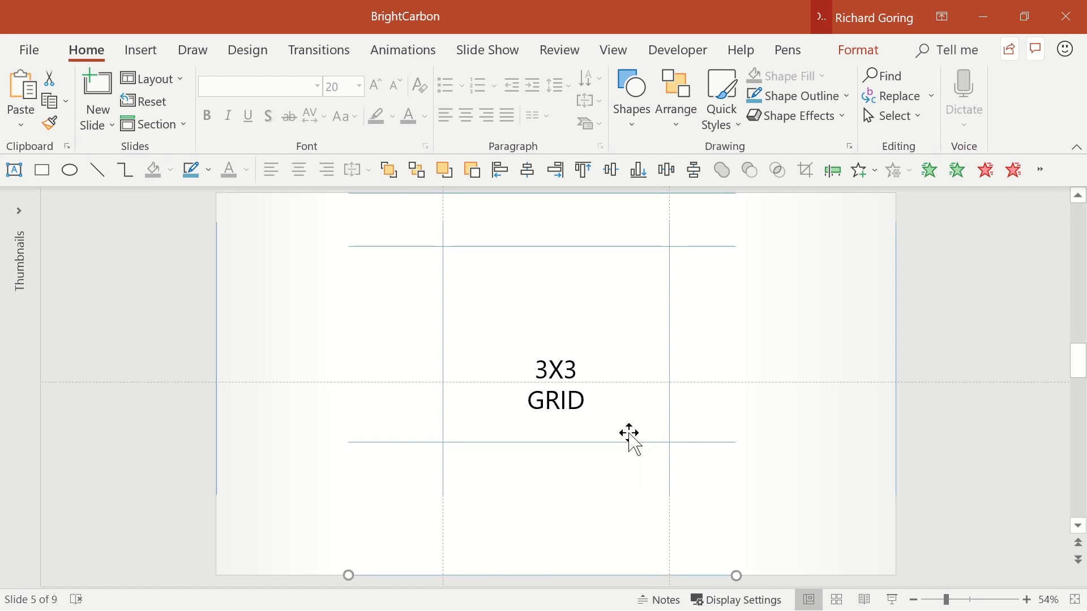
pyautogui.keyDown('shift'); pyautogui.click(638, 247); pyautogui.keyUp('shift')
pyautogui.keyDown('shift'); pyautogui.click(637, 194); pyautogui.keyUp('shift')
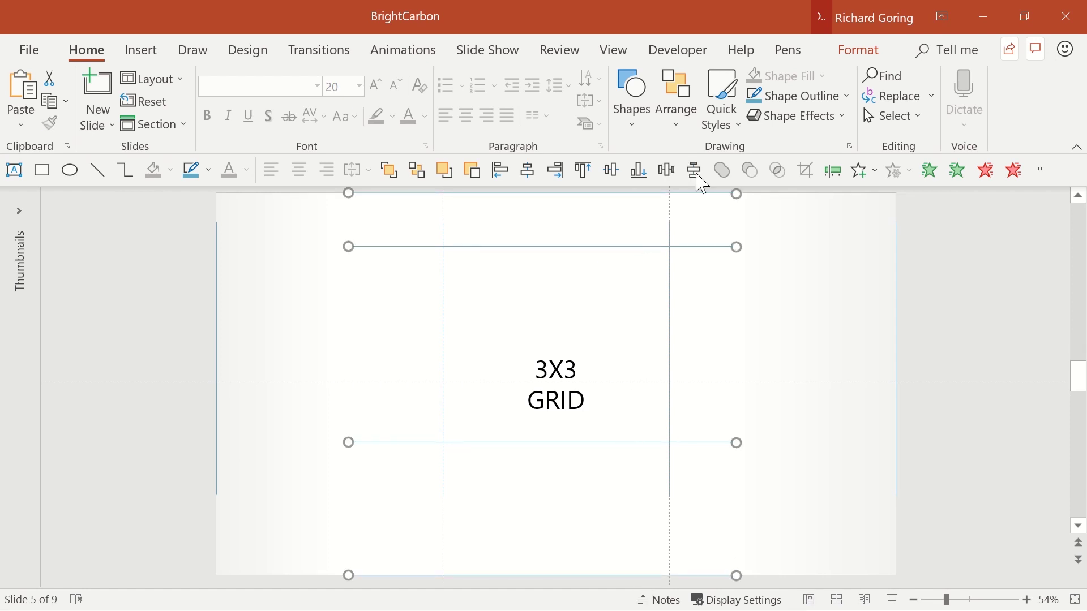
pyautogui.click(695, 170)
# Put the horizontal guides on the inner row lines, then select all helper lines except the 3X3 GRID text
pyautogui.click(825, 398)
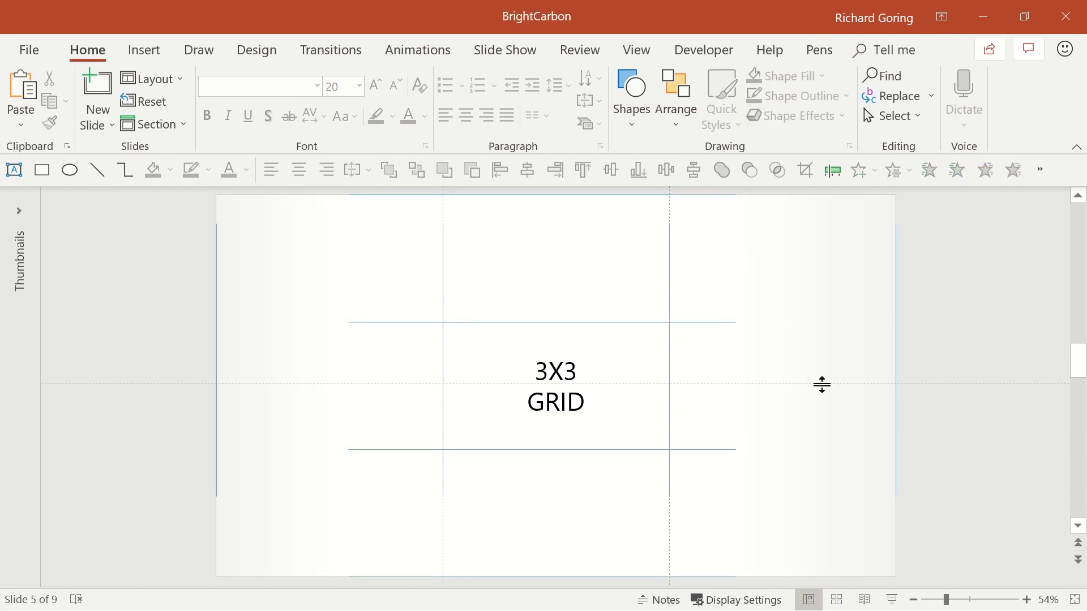
pyautogui.moveTo(819, 384); pyautogui.dragTo(808, 461)
pyautogui.hotkey('ctrl', 'a')
pyautogui.keyDown('shift'); pyautogui.click(657, 392); pyautogui.keyUp('shift')
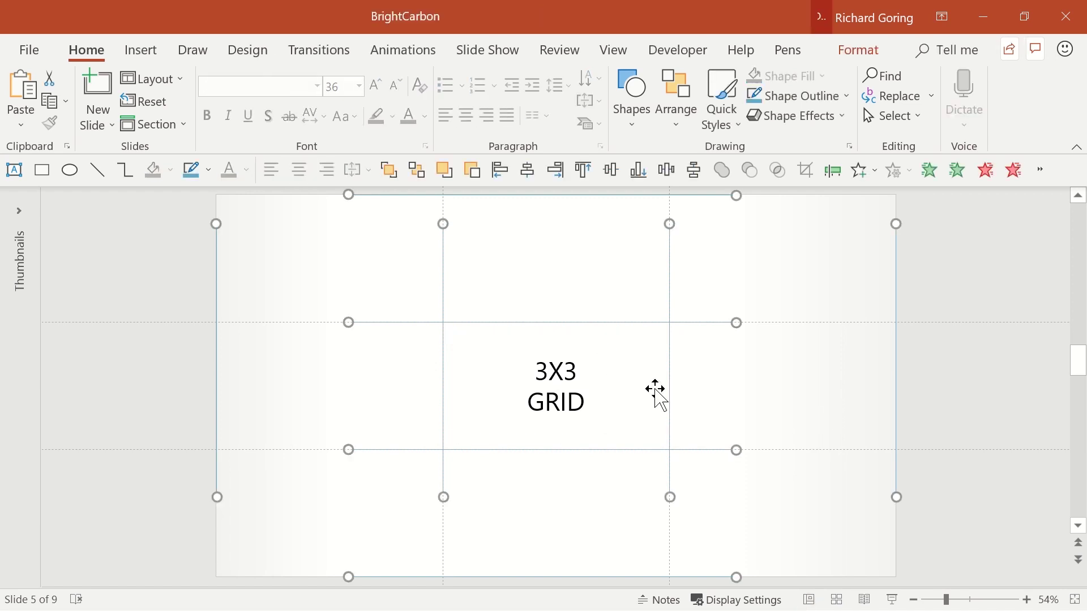
# Delete the eight selected helper grid lines, keeping the guides
pyautogui.press('Delete')
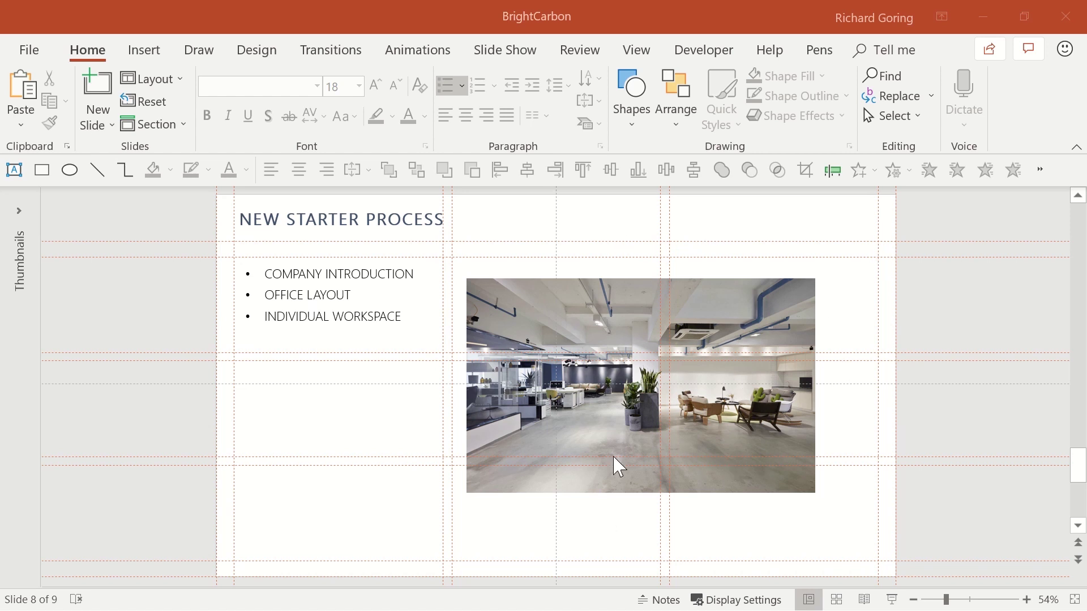
pyautogui.click(637, 51)
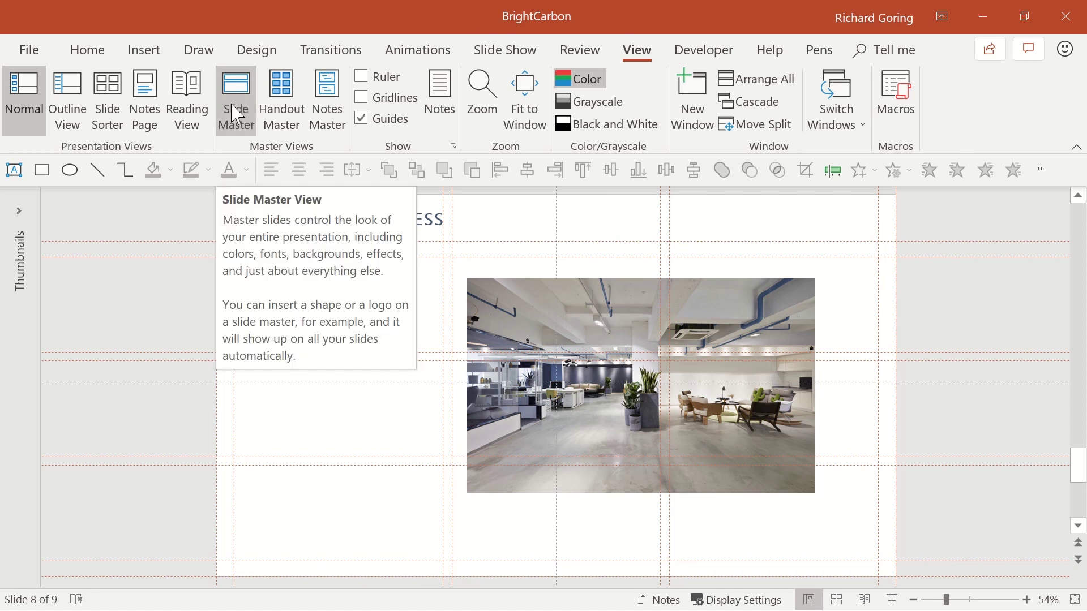
pyautogui.click(87, 51)
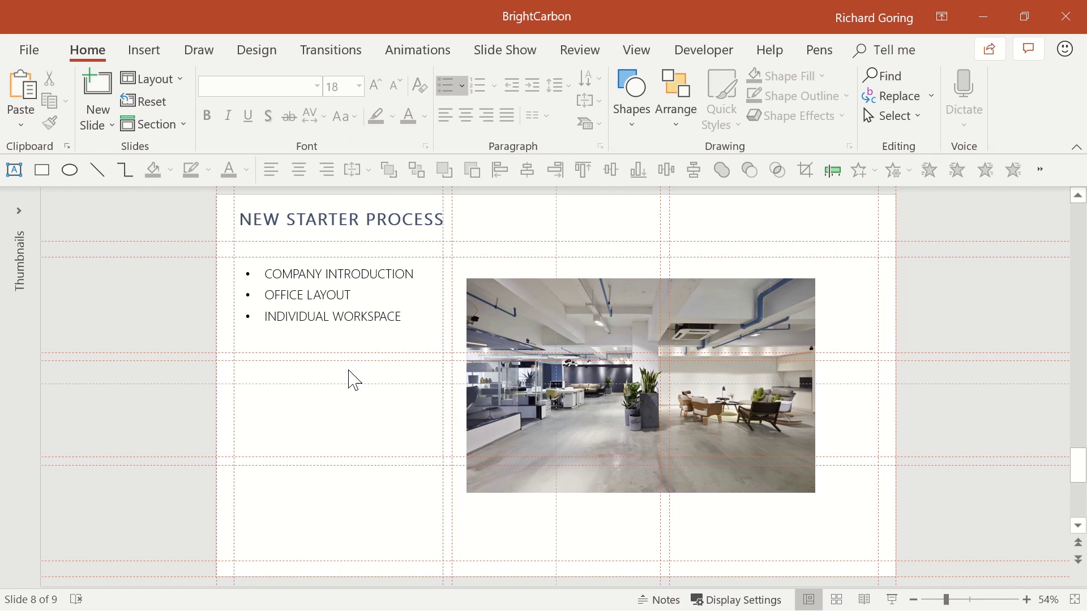
# Resize the office photo from the slide's top-left corner out to its right edge
pyautogui.click(497, 325)
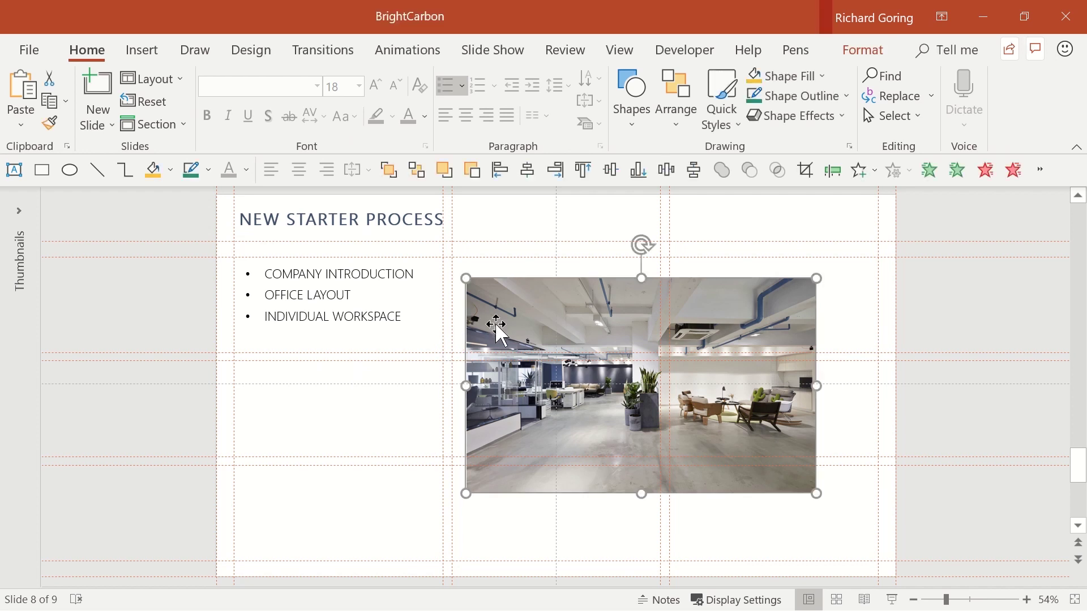
pyautogui.moveTo(456, 277); pyautogui.dragTo(214, 243)
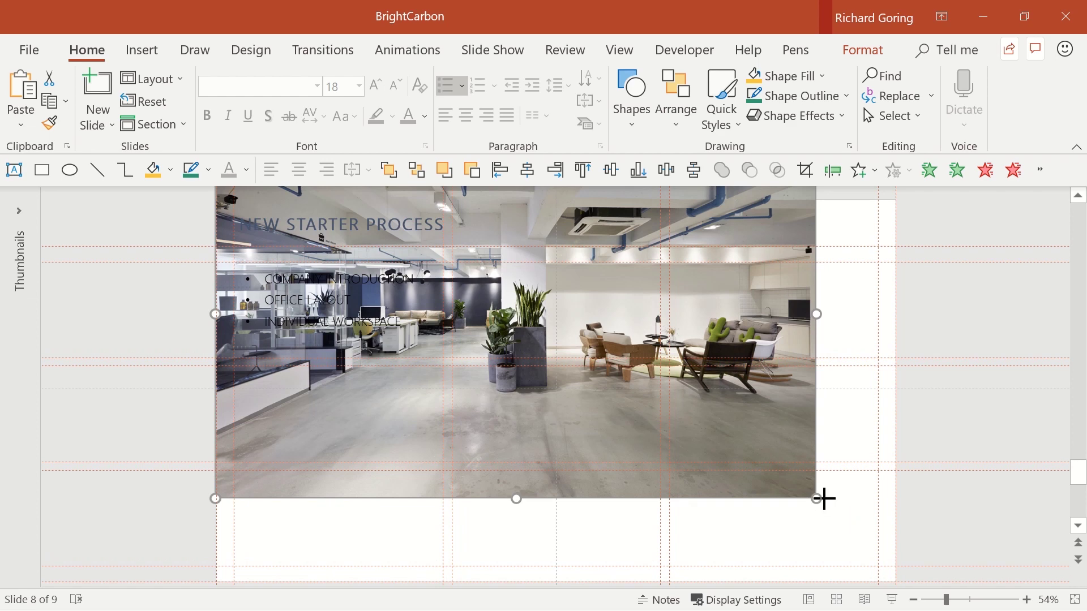
pyautogui.moveTo(825, 499); pyautogui.dragTo(895, 500)
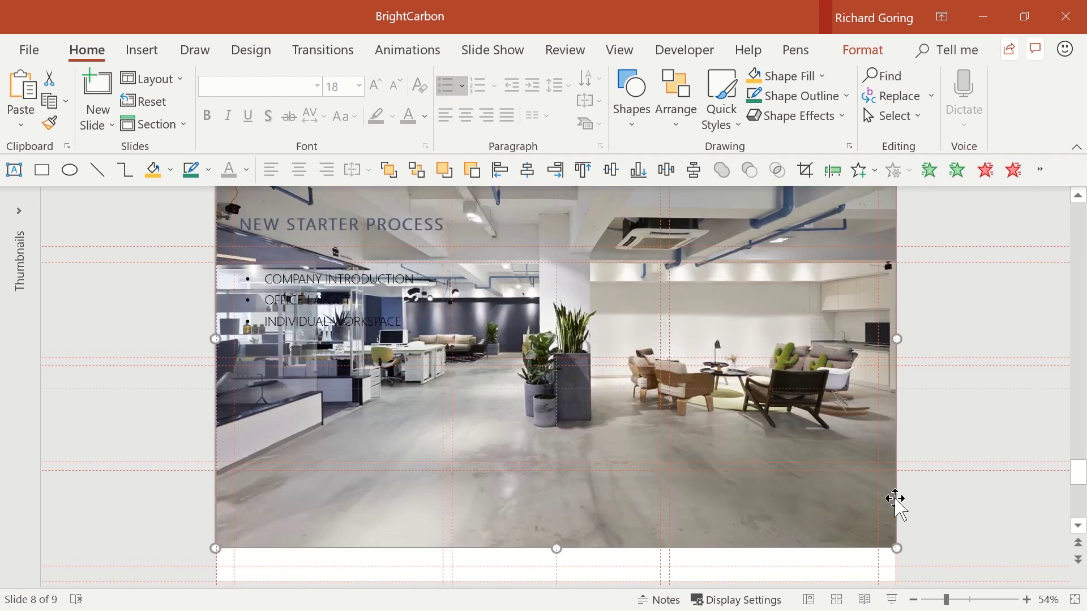
# Crop the office photo's bottom up and its top down below the title into a full-width strip
pyautogui.click(866, 53)
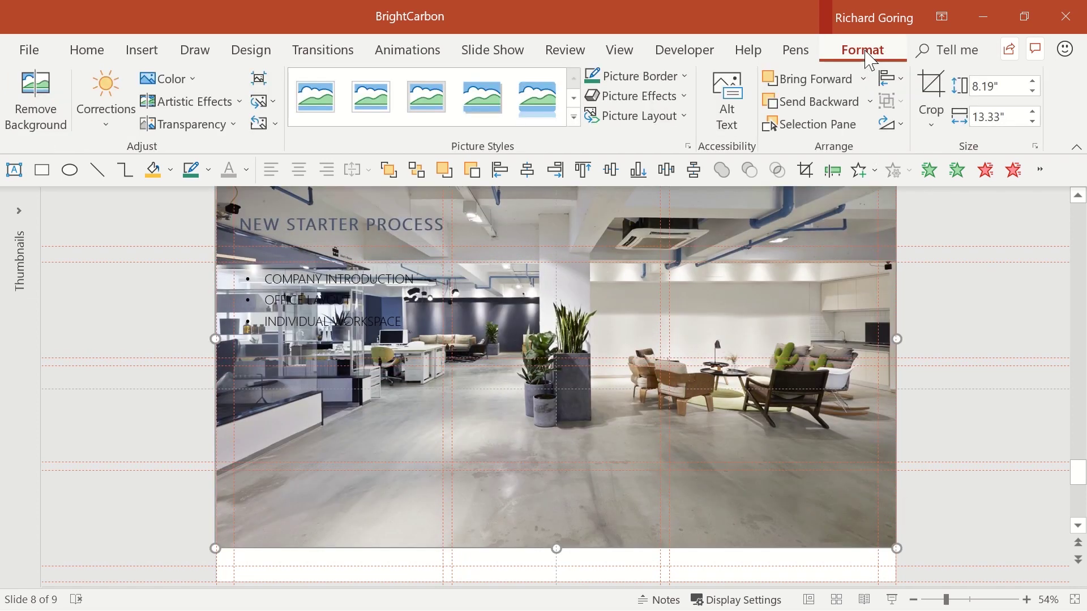
pyautogui.click(931, 88)
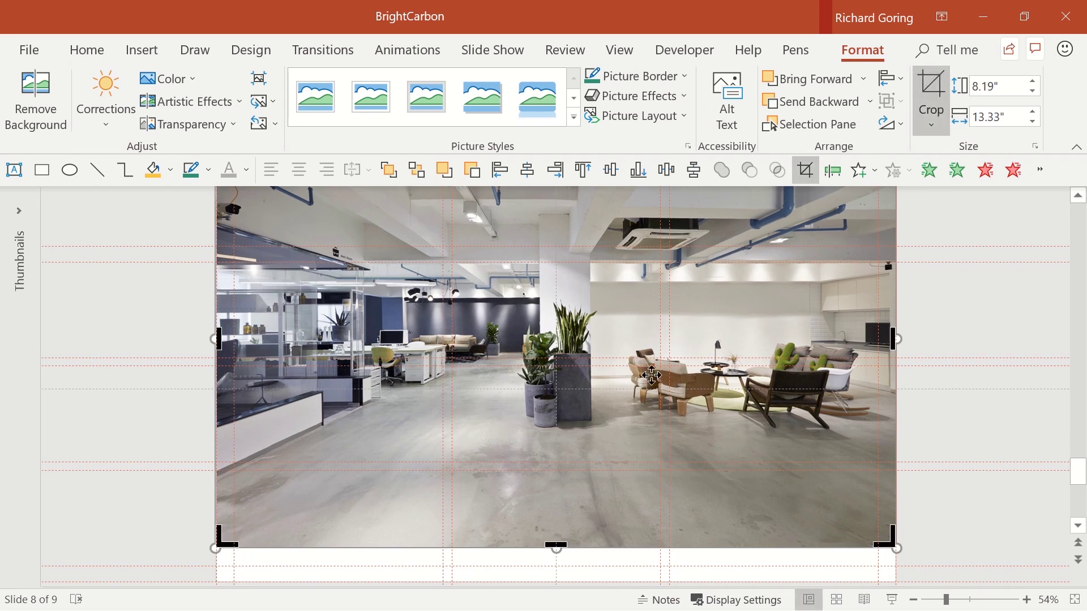
pyautogui.moveTo(556, 548); pyautogui.dragTo(561, 463)
pyautogui.scroll(2, 588, 205)
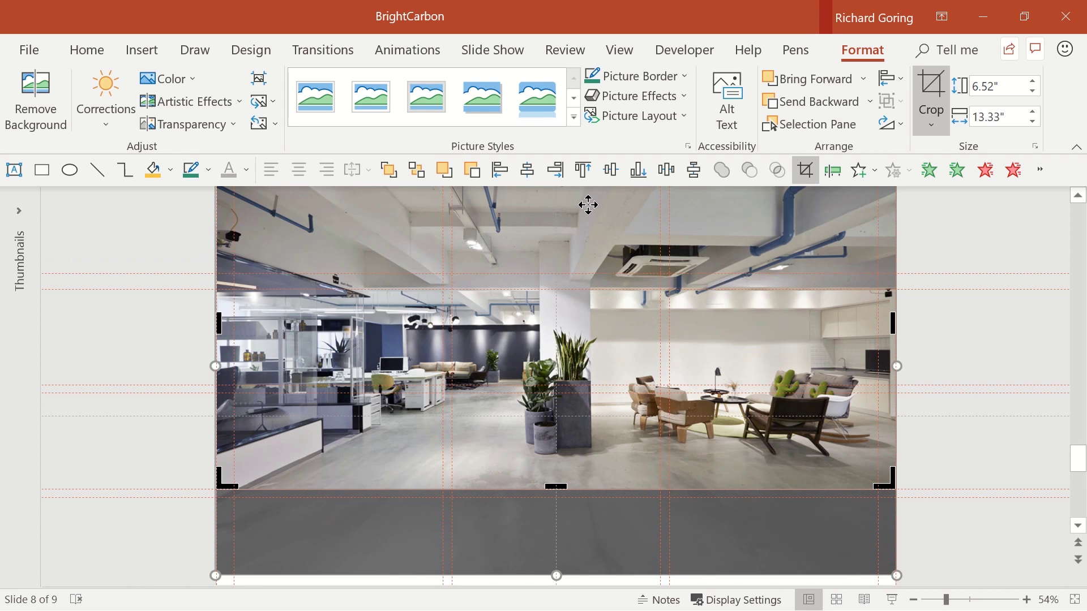
pyautogui.moveTo(552, 187); pyautogui.dragTo(542, 311)
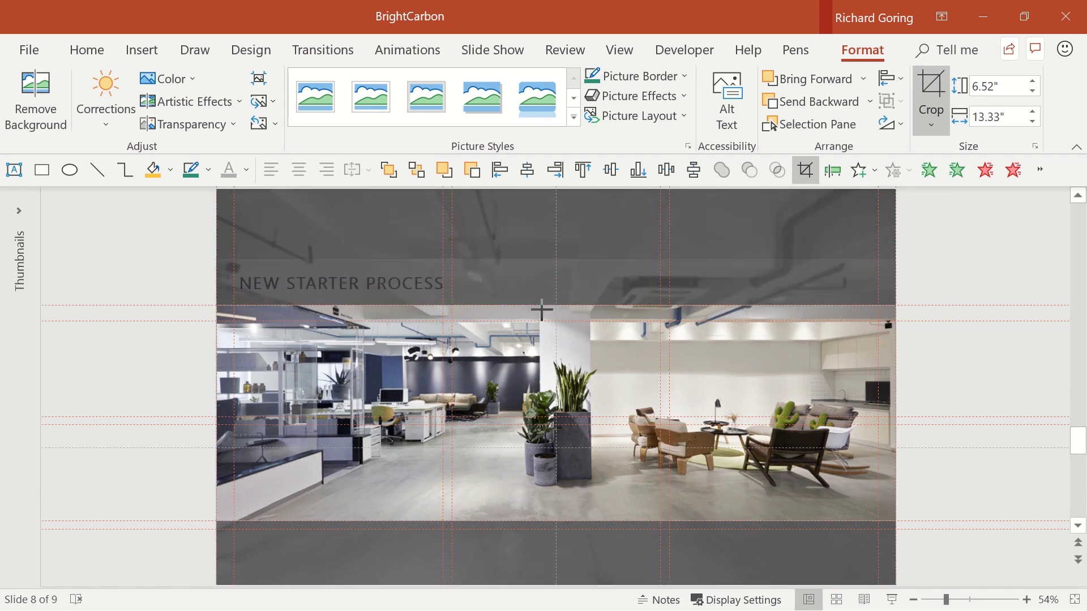
pyautogui.click(146, 291)
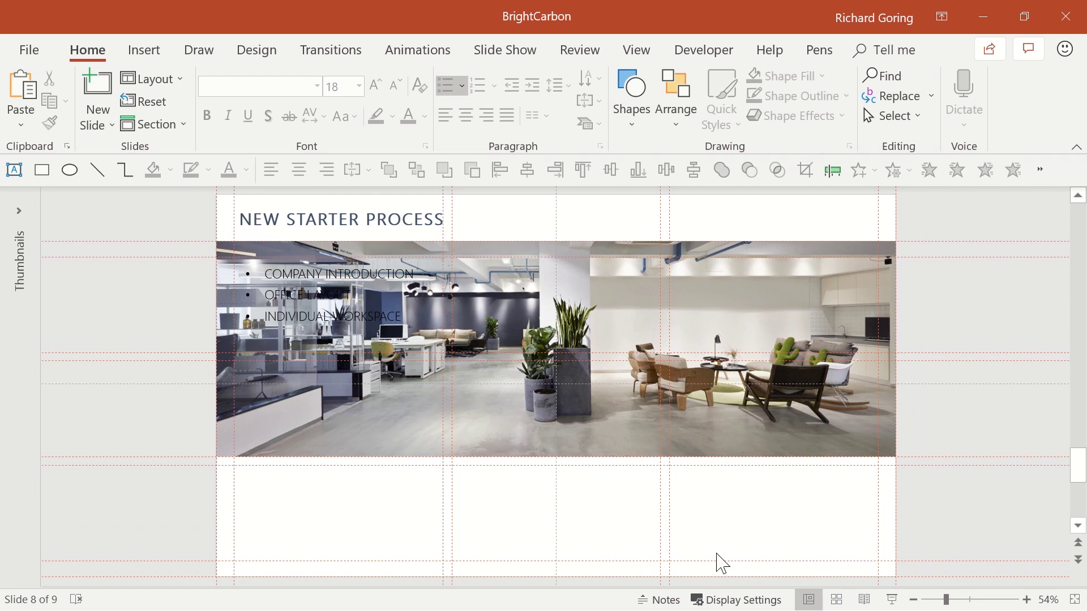
# Move the COMPANY INTRODUCTION, OFFICE LAYOUT and INDIVIDUAL WORKSPACE captions into a row below the photo
pyautogui.click(327, 264)
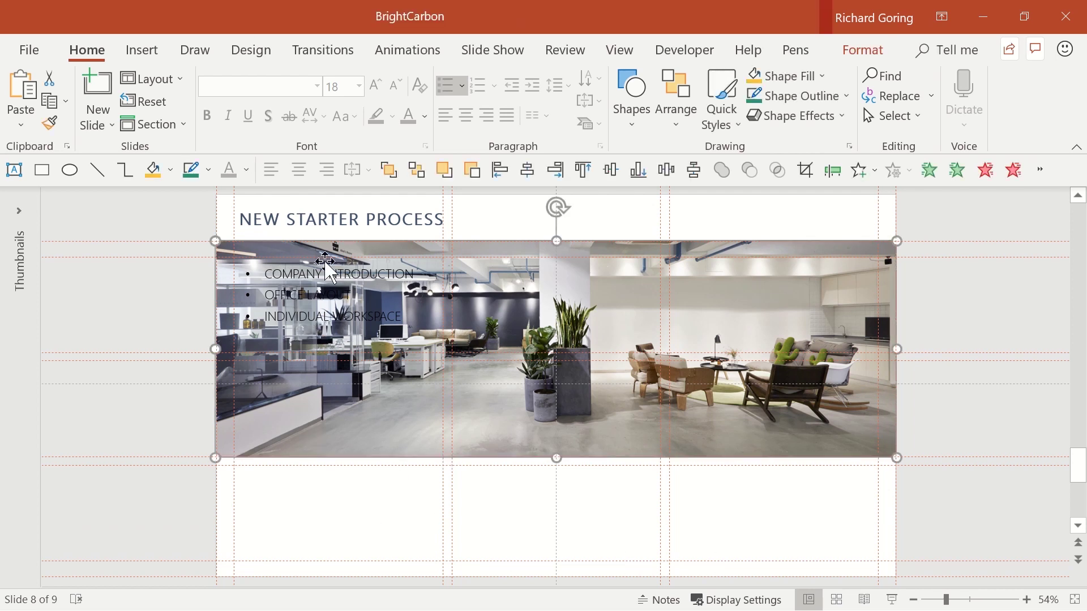
pyautogui.click(327, 263)
pyautogui.moveTo(327, 266); pyautogui.dragTo(306, 502)
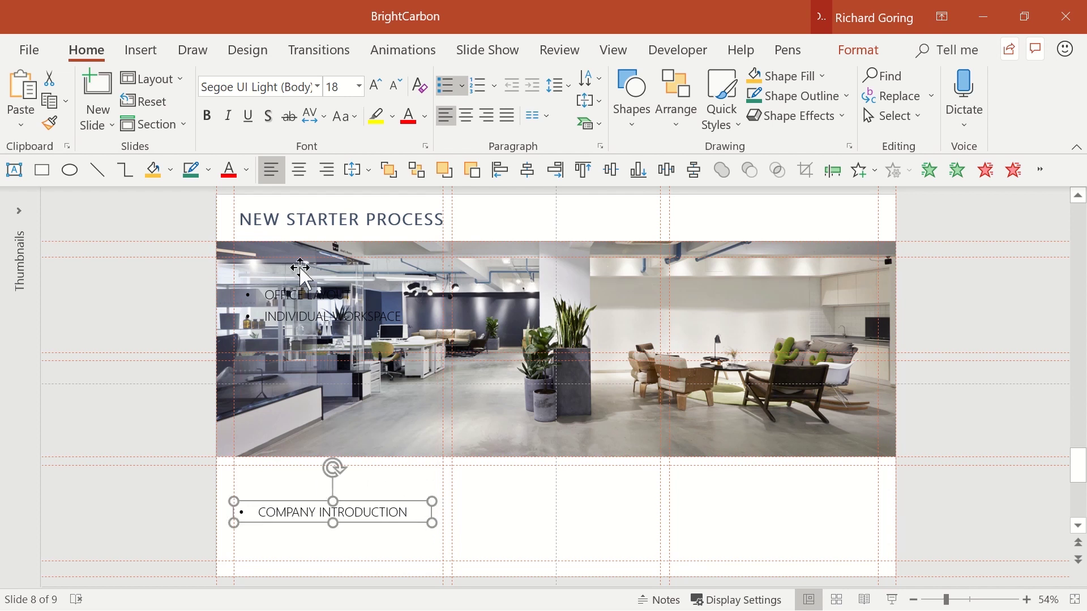
pyautogui.click(294, 284)
pyautogui.moveTo(270, 285); pyautogui.dragTo(512, 507)
pyautogui.click(270, 312)
pyautogui.moveTo(269, 311); pyautogui.dragTo(709, 511)
# Select all three captions and turn off their bullets
pyautogui.keyDown('shift'); pyautogui.click(543, 516); pyautogui.keyUp('shift')
pyautogui.keyDown('shift'); pyautogui.click(342, 512); pyautogui.keyUp('shift')
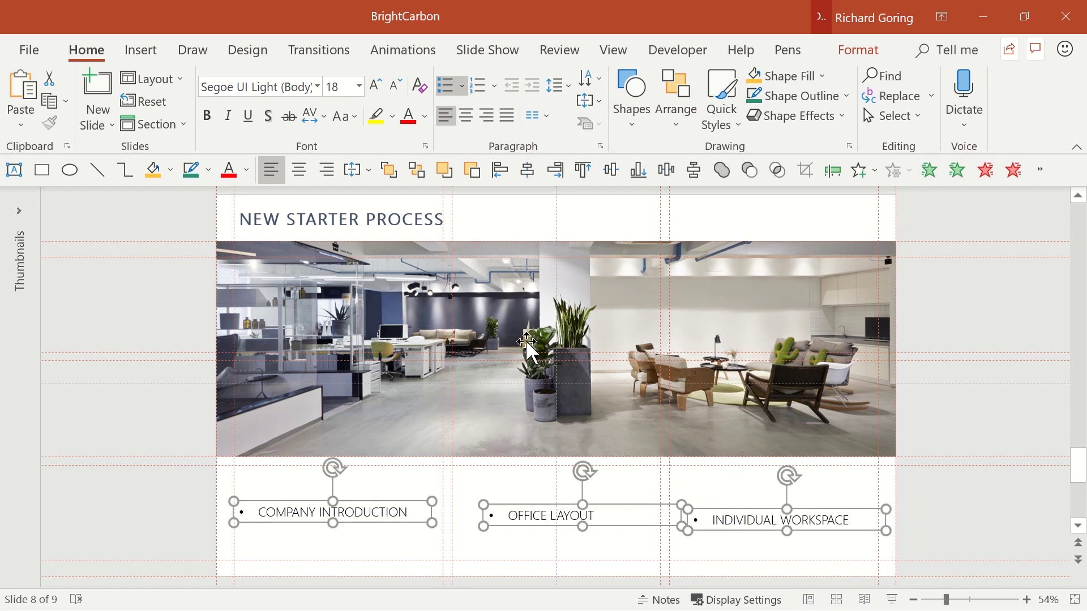
pyautogui.click(447, 87)
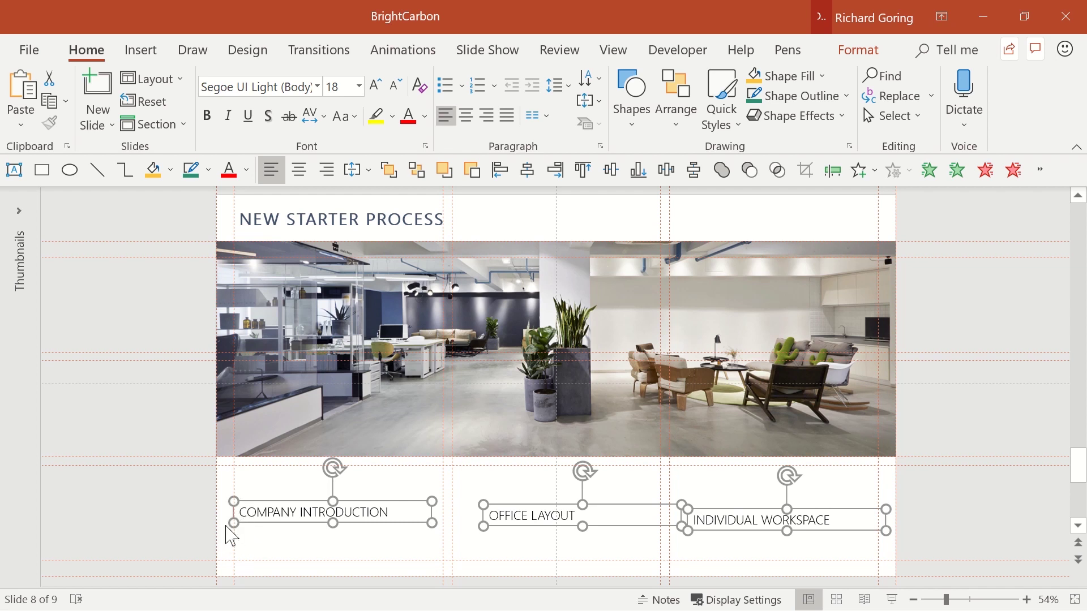
pyautogui.click(439, 525)
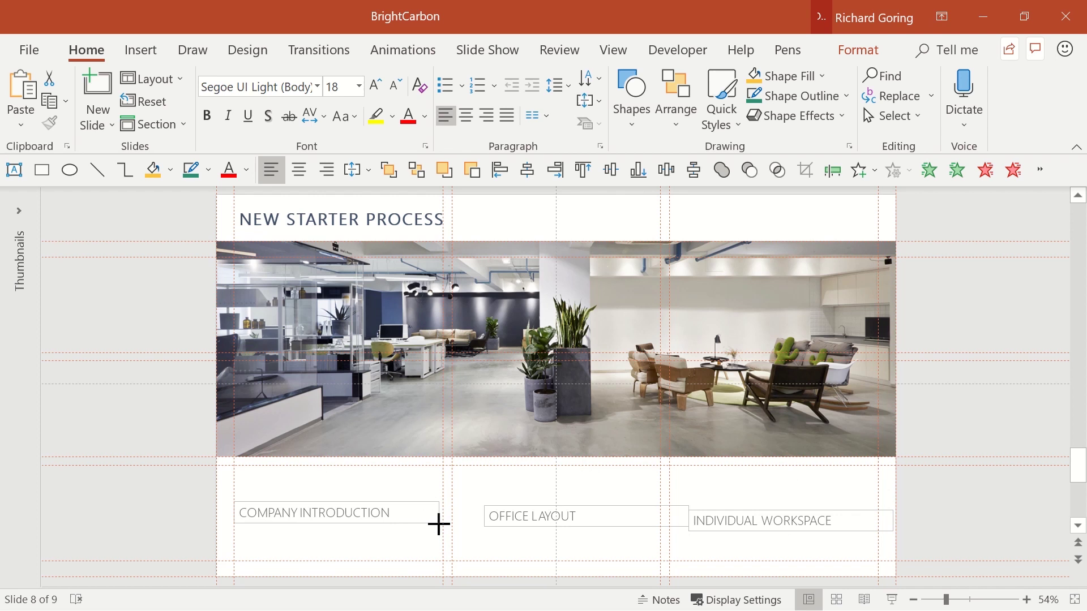
pyautogui.hotkey('ctrl', 'z')
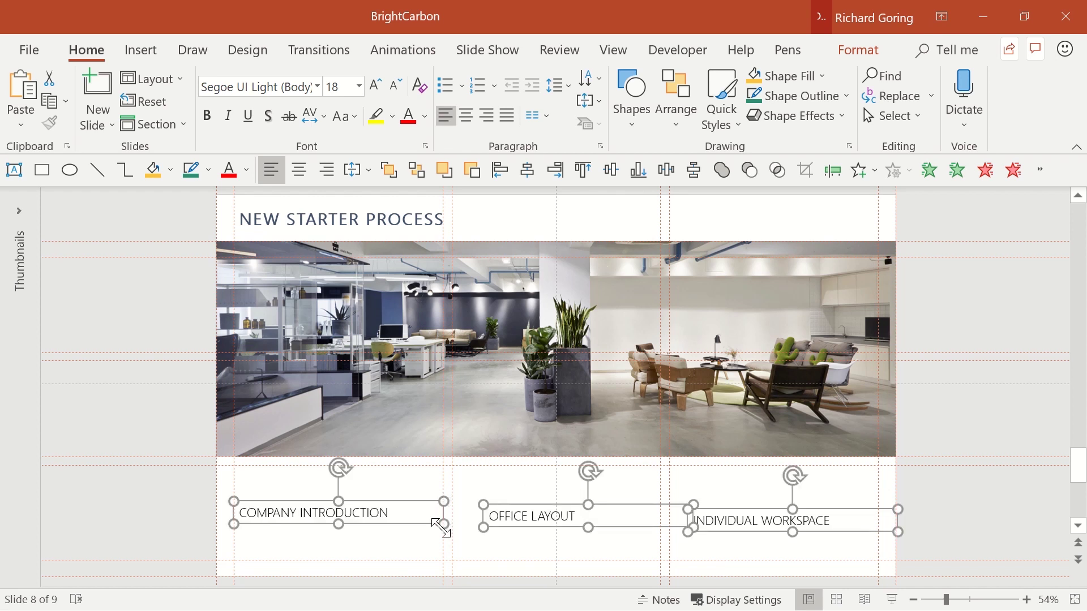
# Move INDIVIDUAL WORKSPACE into the right grid column and select all three captions
pyautogui.click(725, 507)
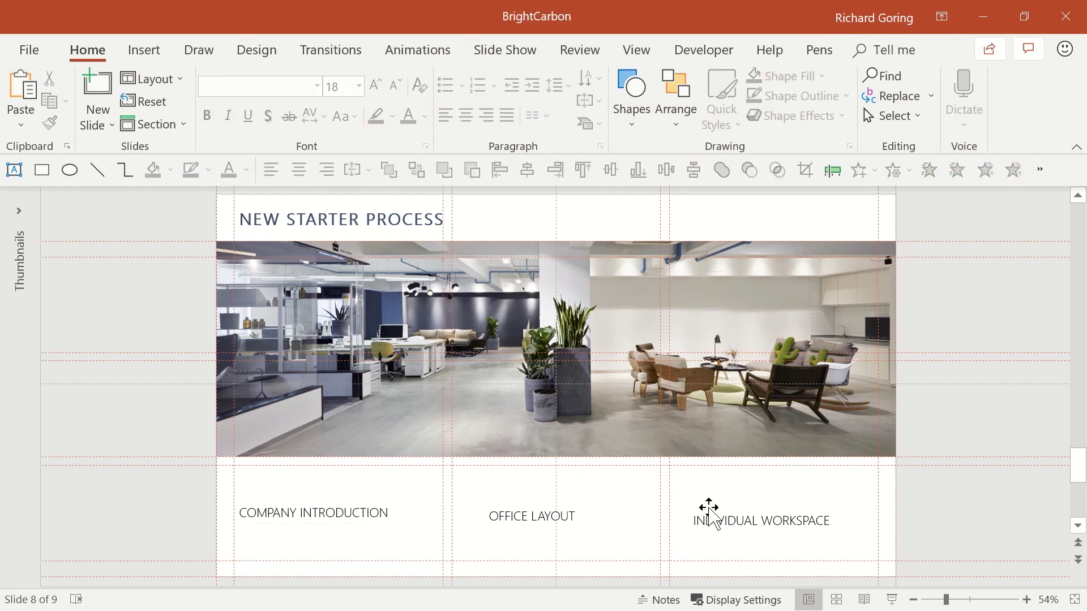
pyautogui.click(710, 516)
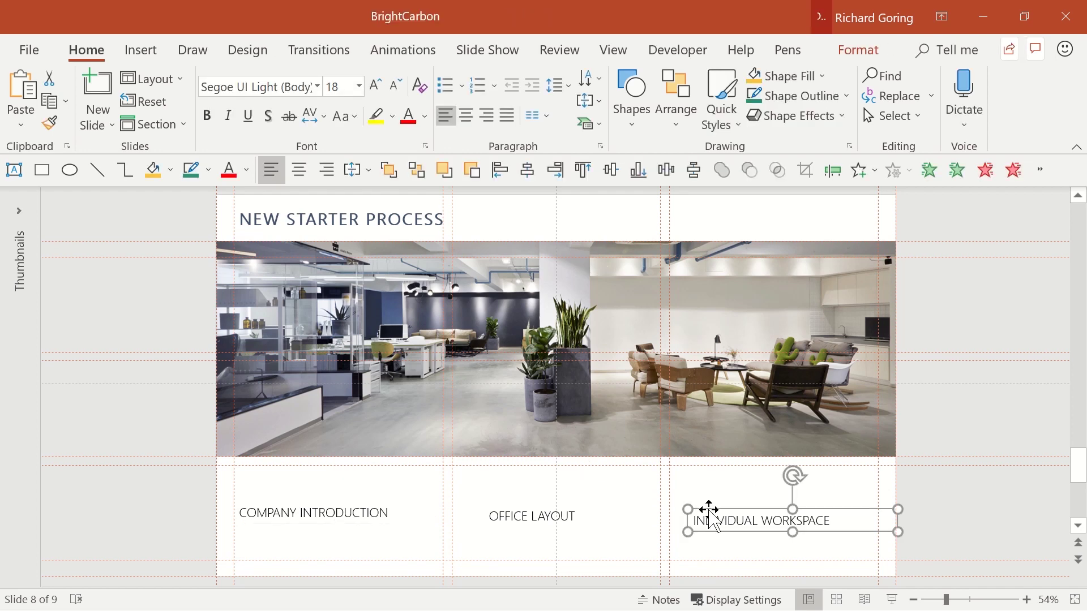
pyautogui.moveTo(710, 509); pyautogui.dragTo(687, 504)
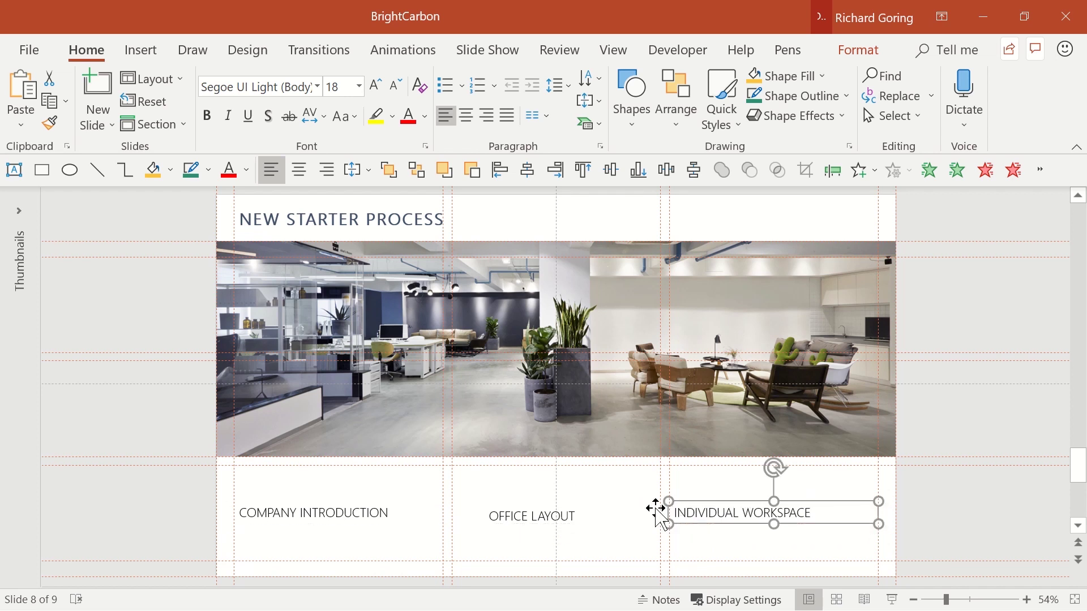
pyautogui.keyDown('shift'); pyautogui.click(521, 516); pyautogui.keyUp('shift')
pyautogui.keyDown('shift'); pyautogui.click(359, 520); pyautogui.keyUp('shift')
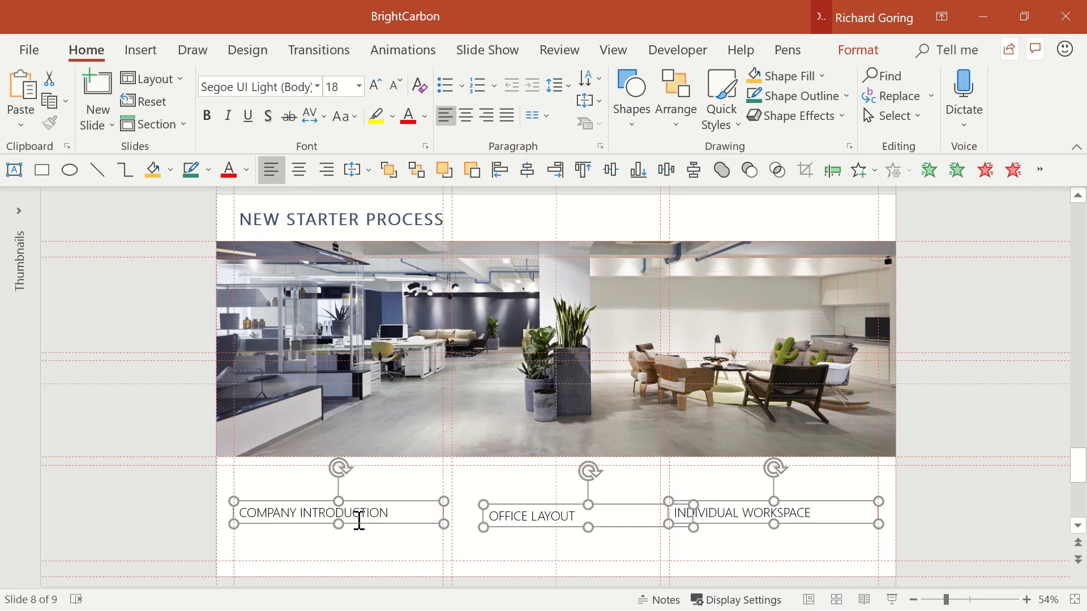
# Distribute the three captions horizontally and align them along their middles
pyautogui.click(687, 113)
pyautogui.moveTo(773, 381)
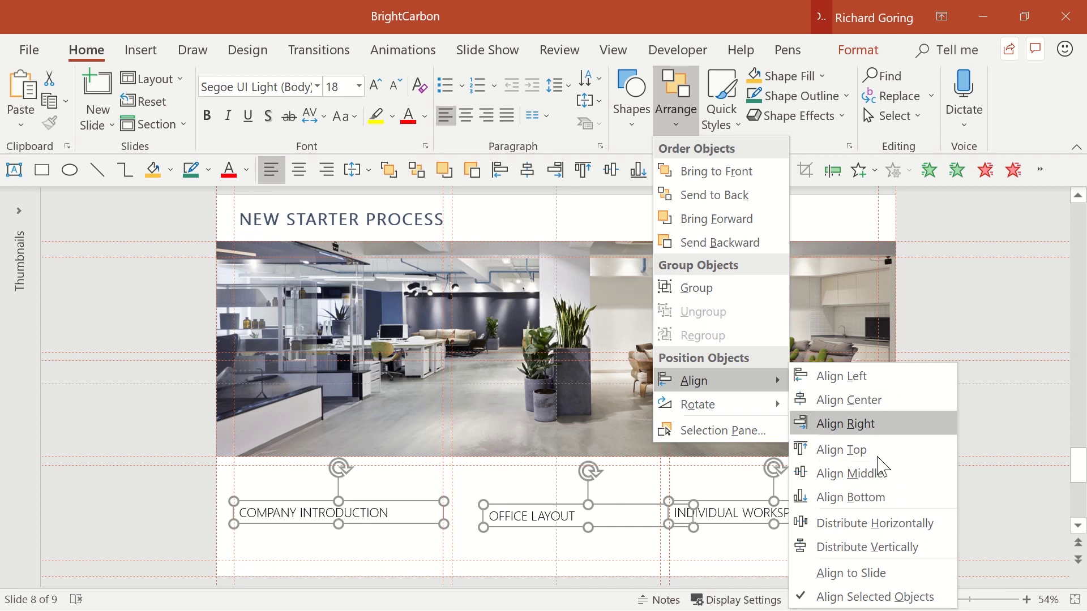
pyautogui.click(891, 532)
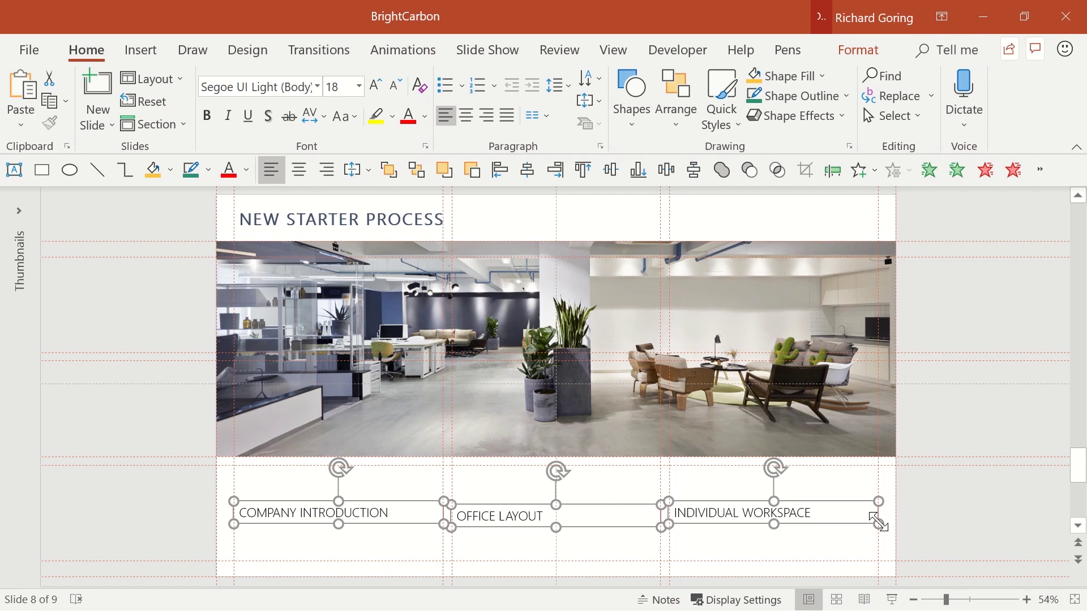
pyautogui.click(676, 102)
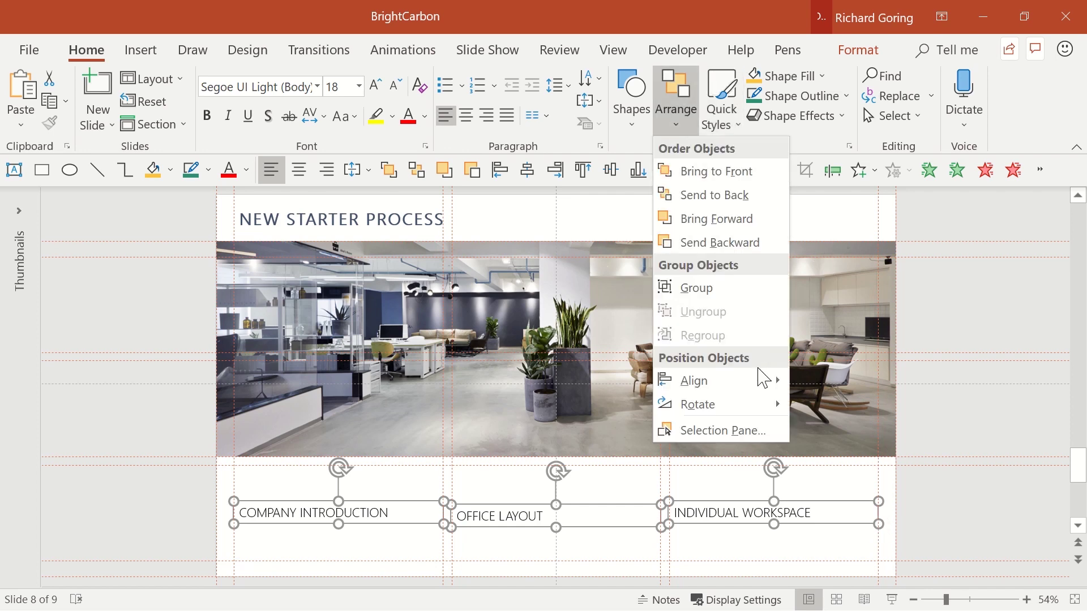
pyautogui.moveTo(763, 379)
pyautogui.click(849, 473)
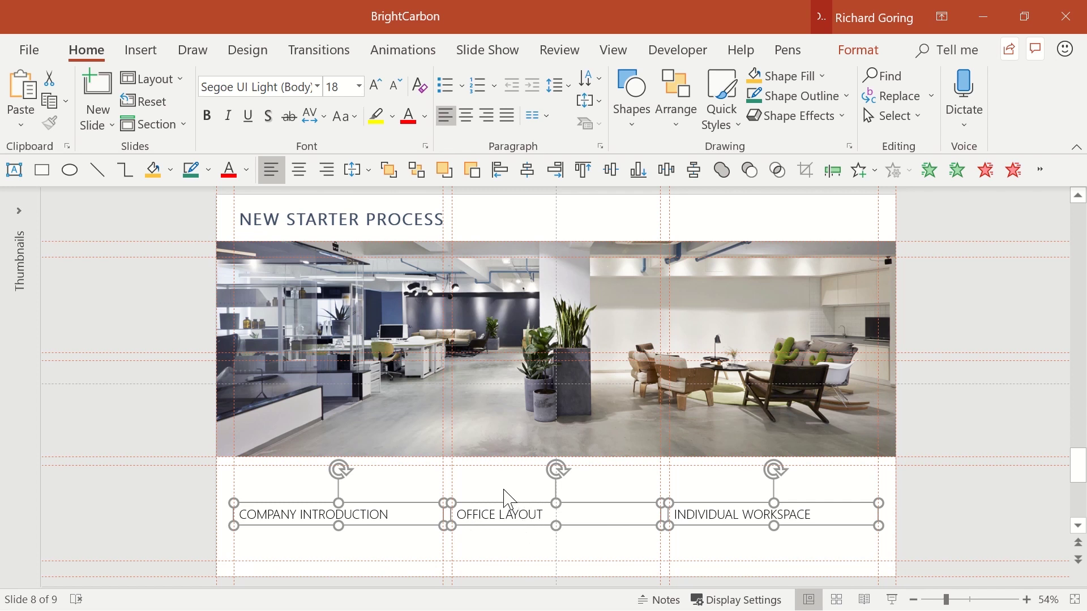
# Draw a thin vertical divider line between the first two captions and copy it between the second and third
pyautogui.press('Escape')
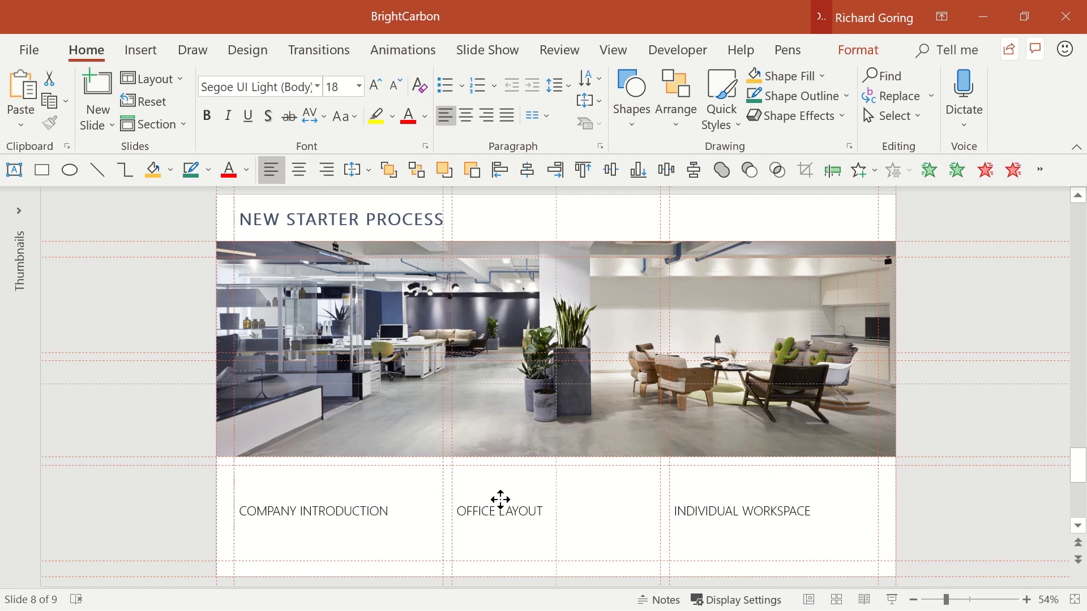
pyautogui.hotkey('ctrl', 'a')
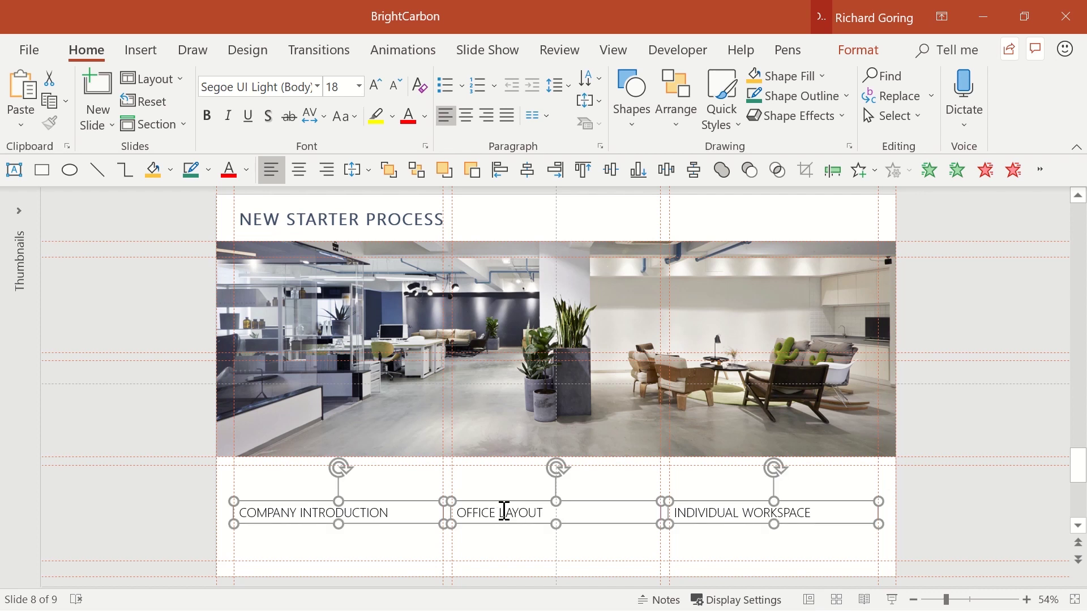
pyautogui.click(98, 170)
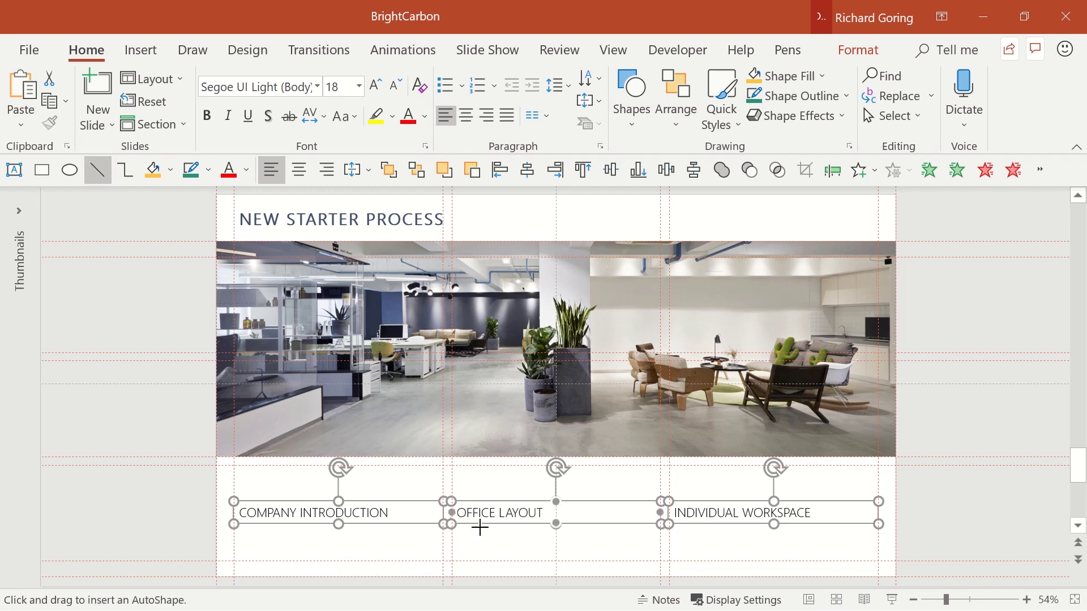
pyautogui.moveTo(446, 470)
pyautogui.mouseDown()
pyautogui.moveTo(450, 556)
pyautogui.moveTo(678, 539)
pyautogui.moveTo(664, 538)
pyautogui.mouseUp()
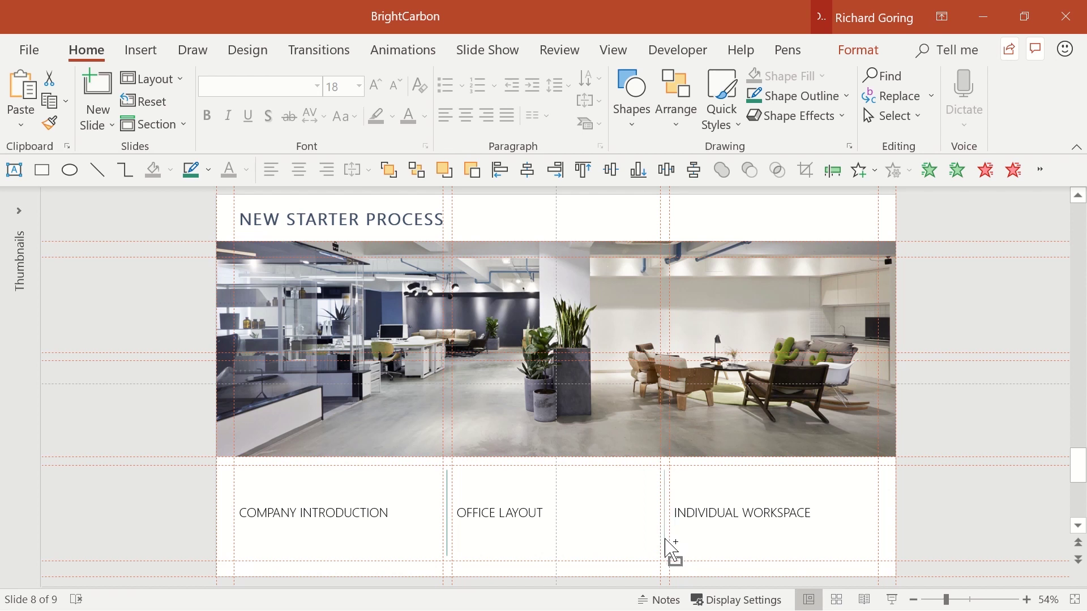
pyautogui.moveTo(665, 539); pyautogui.dragTo(665, 538)
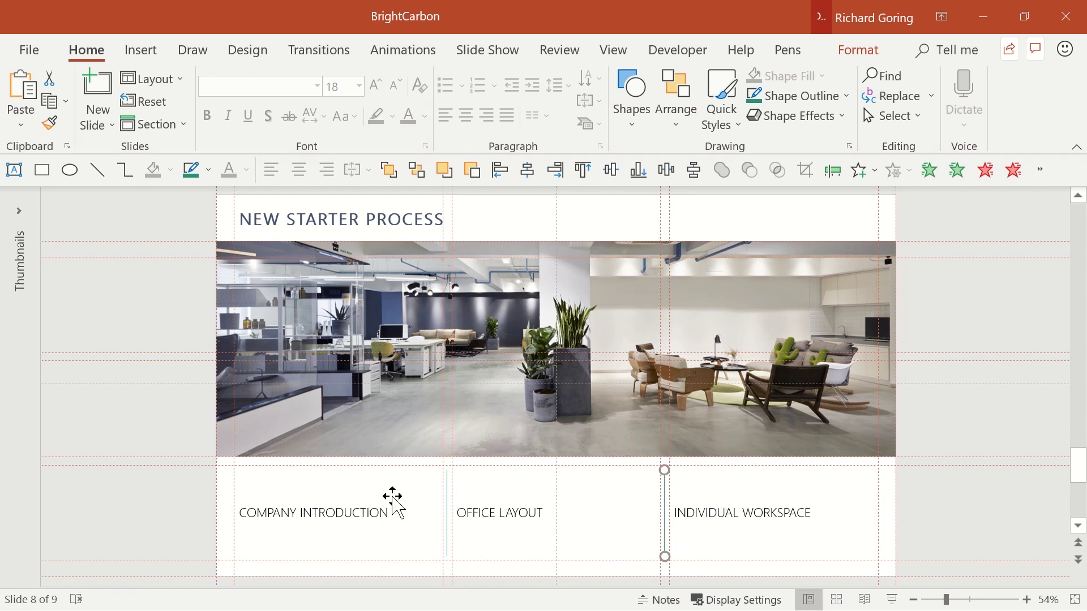
# Centre-align the text of the COMPANY INTRODUCTION, OFFICE LAYOUT and INDIVIDUAL WORKSPACE captions
pyautogui.click(337, 513)
pyautogui.keyDown('shift'); pyautogui.click(521, 512); pyautogui.keyUp('shift')
pyautogui.keyDown('shift'); pyautogui.click(724, 513); pyautogui.keyUp('shift')
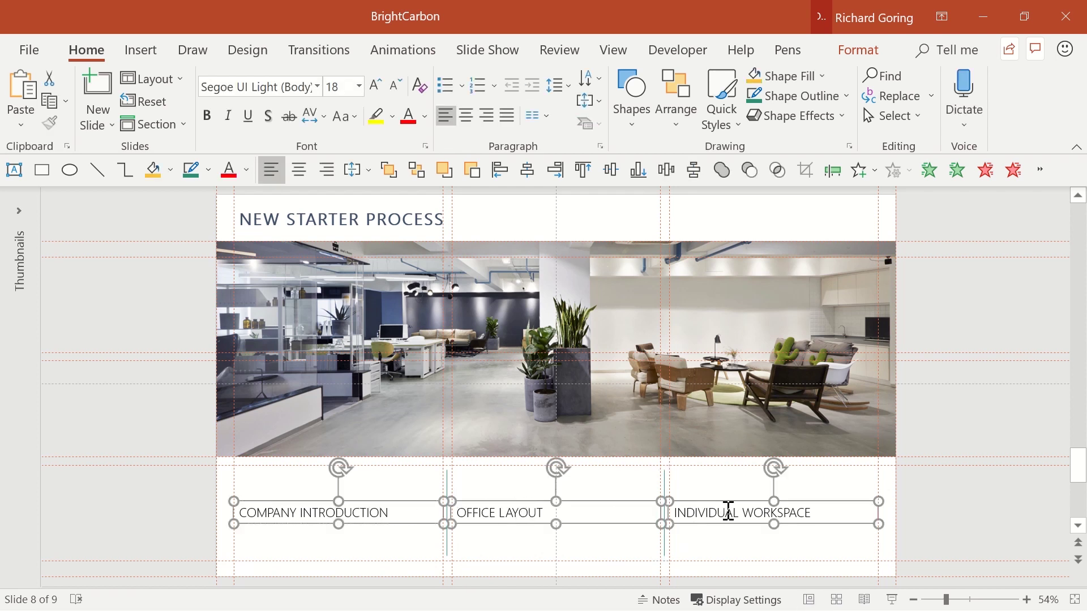
pyautogui.click(467, 115)
pyautogui.click(444, 536)
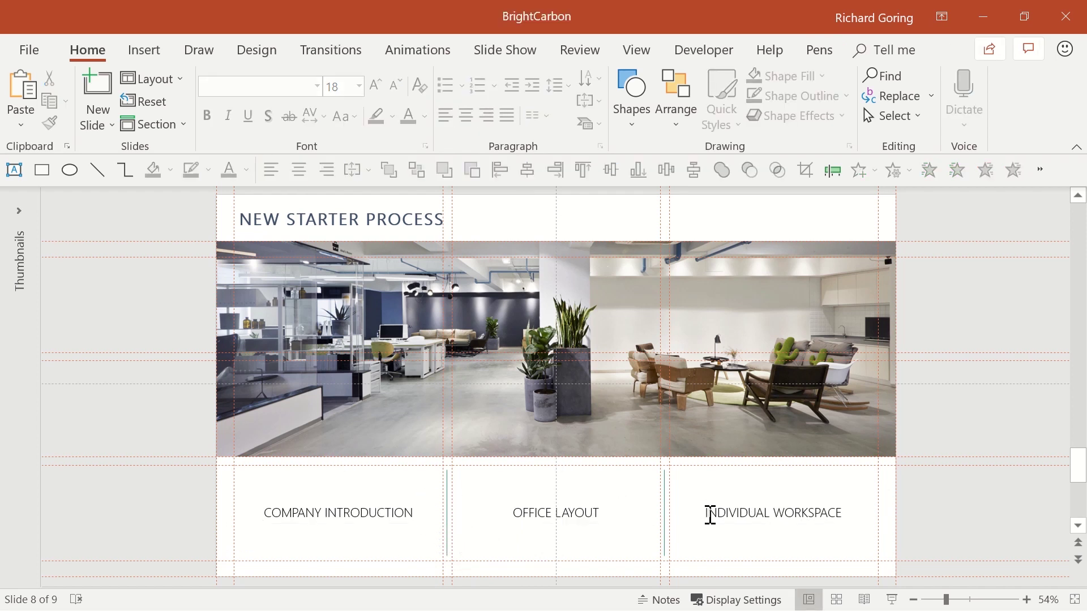
# Narrow the caption boxes so each label wraps onto two lines, e.g. 'OFFICE / LAYOUT'
pyautogui.click(378, 519)
pyautogui.keyDown('shift'); pyautogui.click(582, 517); pyautogui.keyUp('shift')
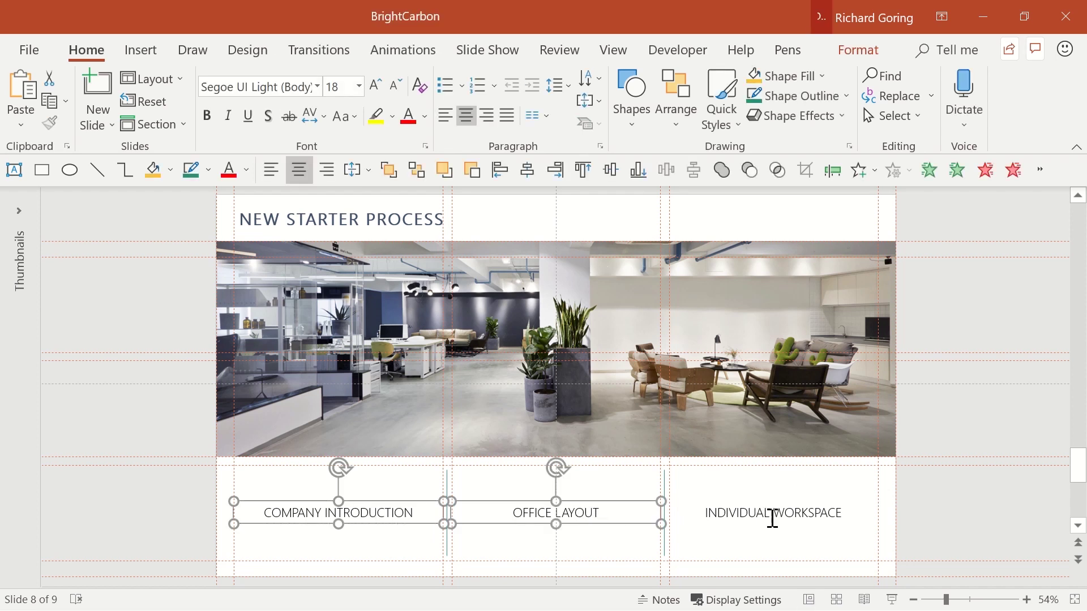
pyautogui.keyDown('shift'); pyautogui.click(771, 517); pyautogui.keyUp('shift')
pyautogui.moveTo(881, 527); pyautogui.dragTo(825, 525)
pyautogui.click(559, 548)
pyautogui.click(604, 517)
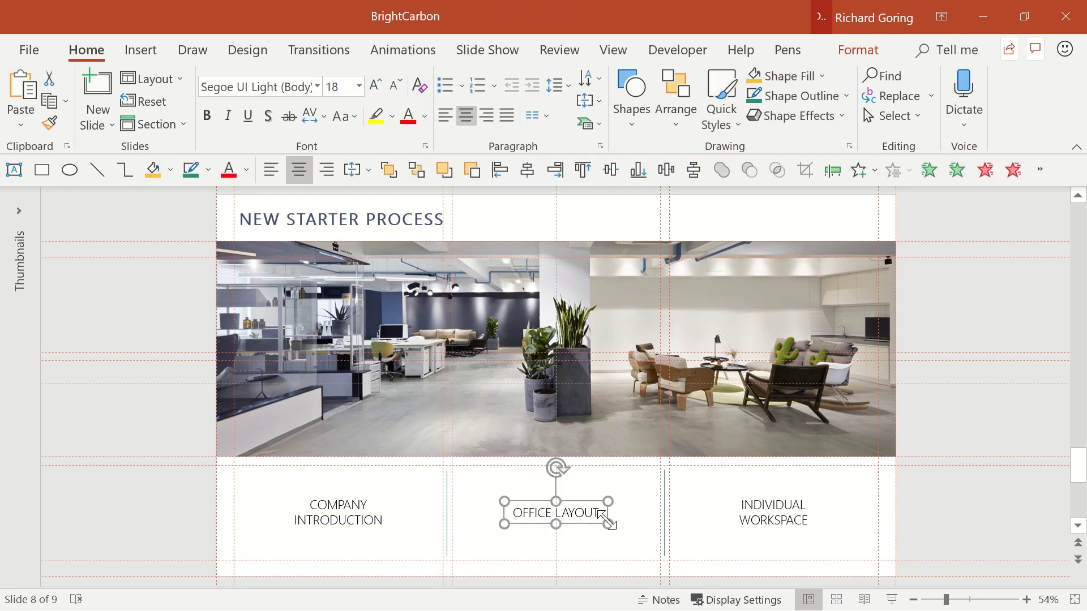
pyautogui.moveTo(604, 517); pyautogui.dragTo(590, 521)
pyautogui.click(620, 554)
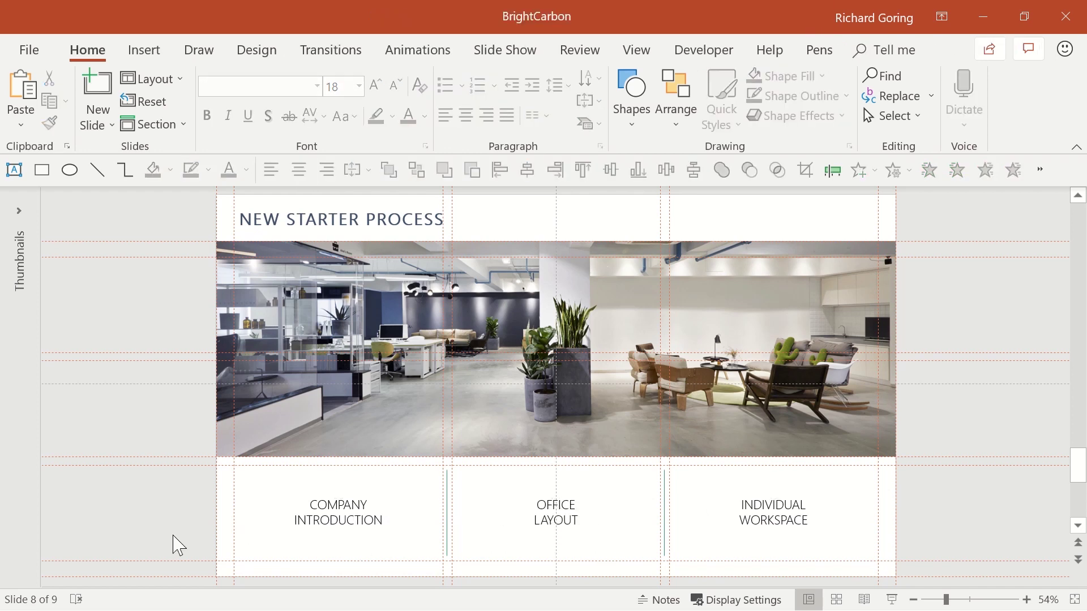